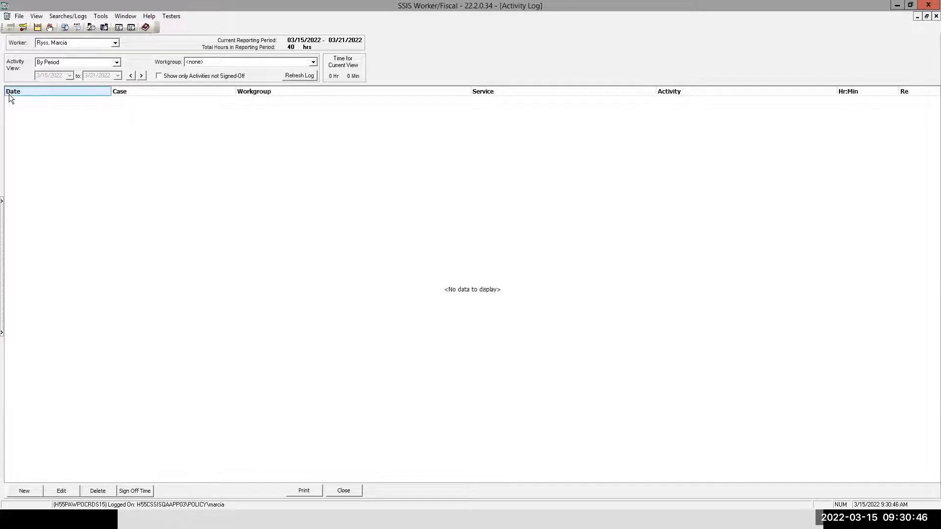
Step: Load the activity log for the 3/8/2022 to 3/14/2022 period and add the Purpose column to its grid
click(130, 75)
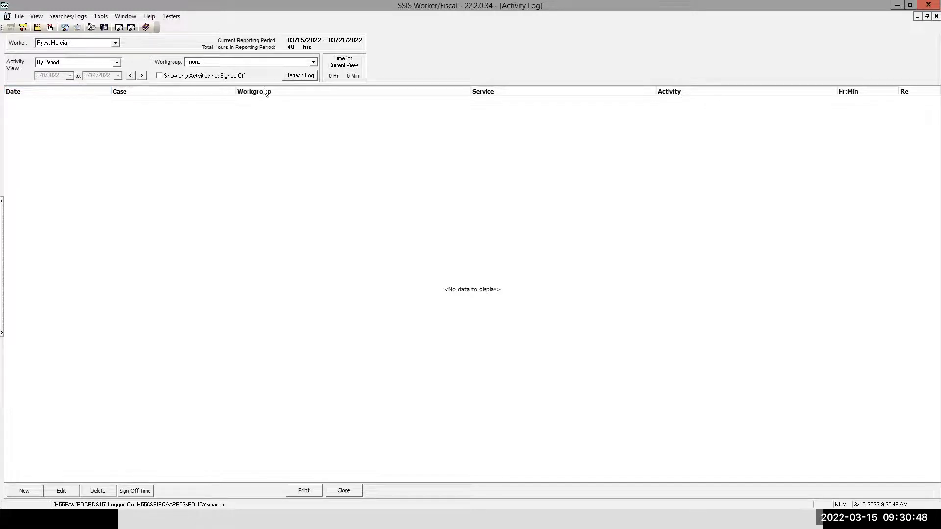
click(302, 76)
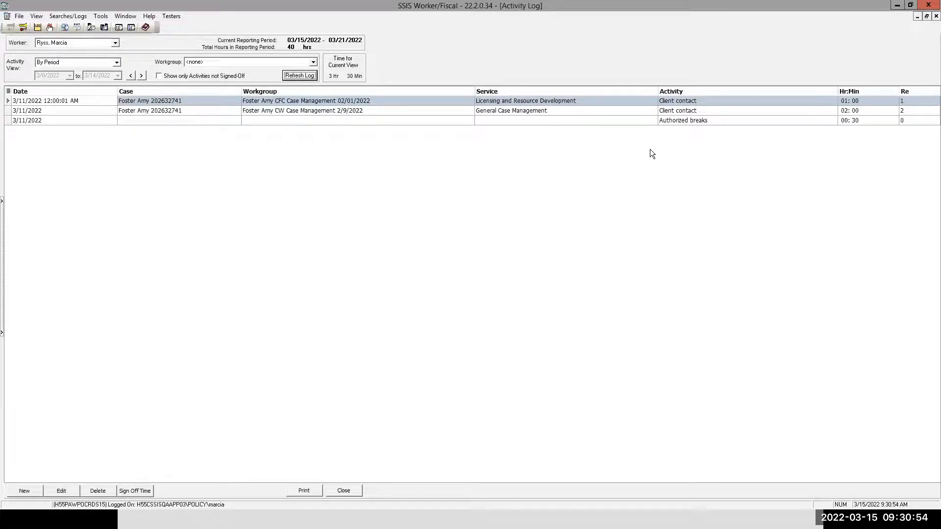
click(8, 92)
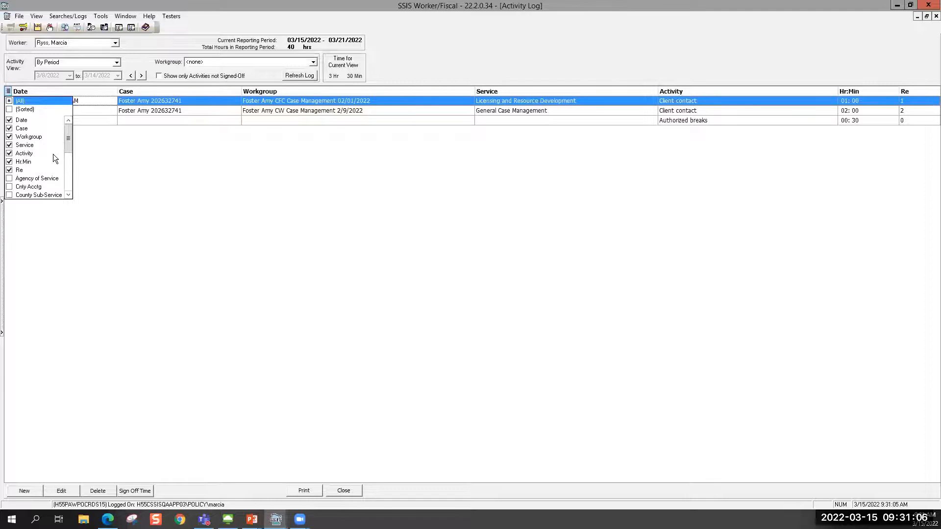
drag(71, 140, 75, 171)
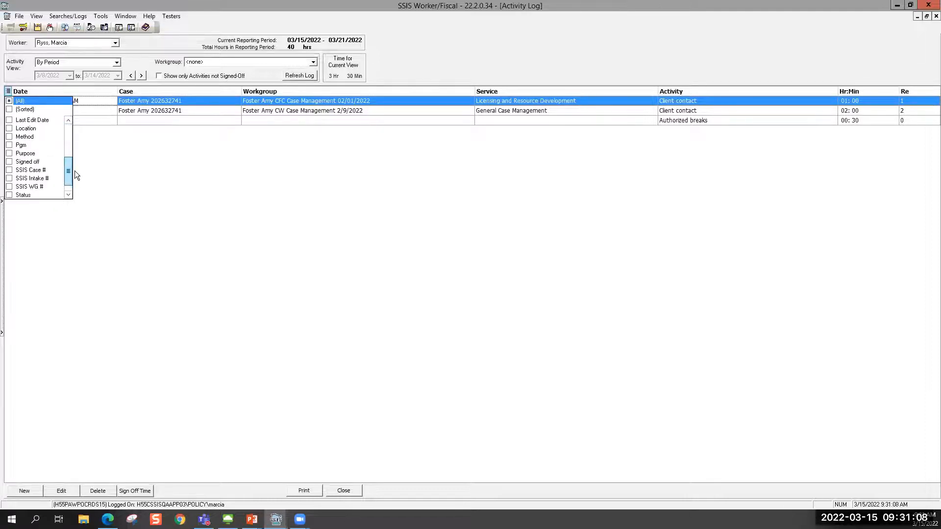
click(9, 155)
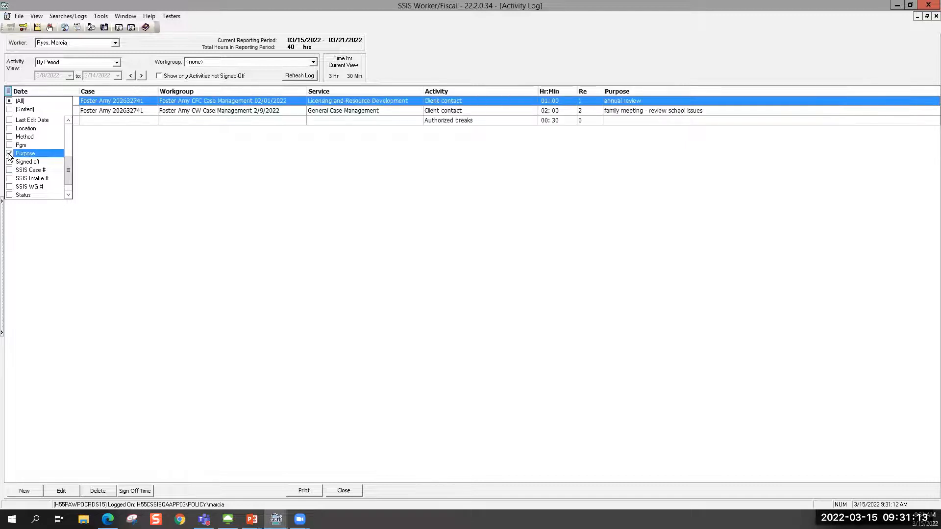
click(309, 254)
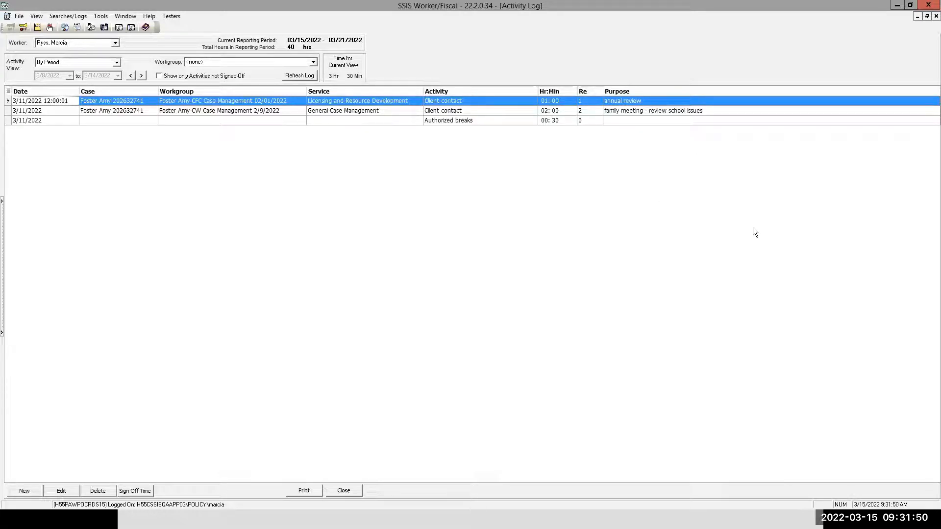
Step: In My Caseload, open the Workgroups list of the last active participant in the CW Case Management 2/9/2022 workgroup
click(119, 28)
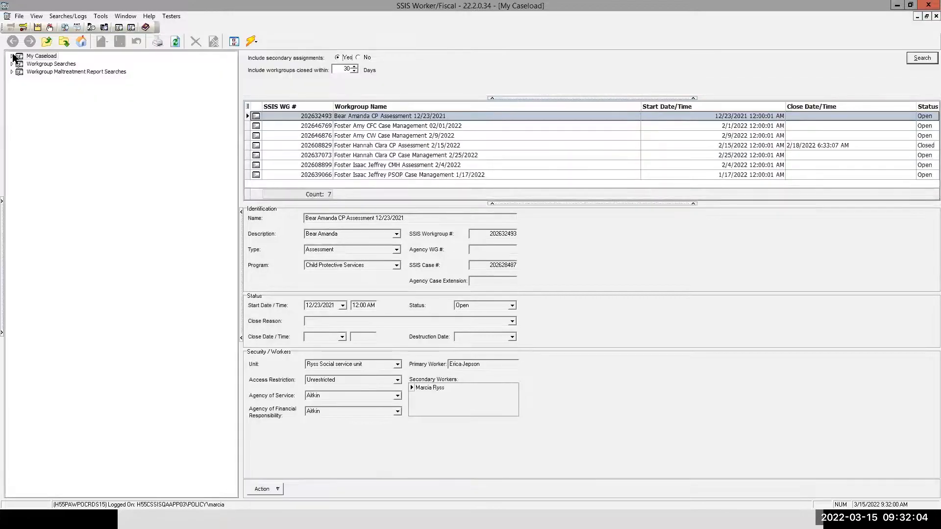
click(12, 57)
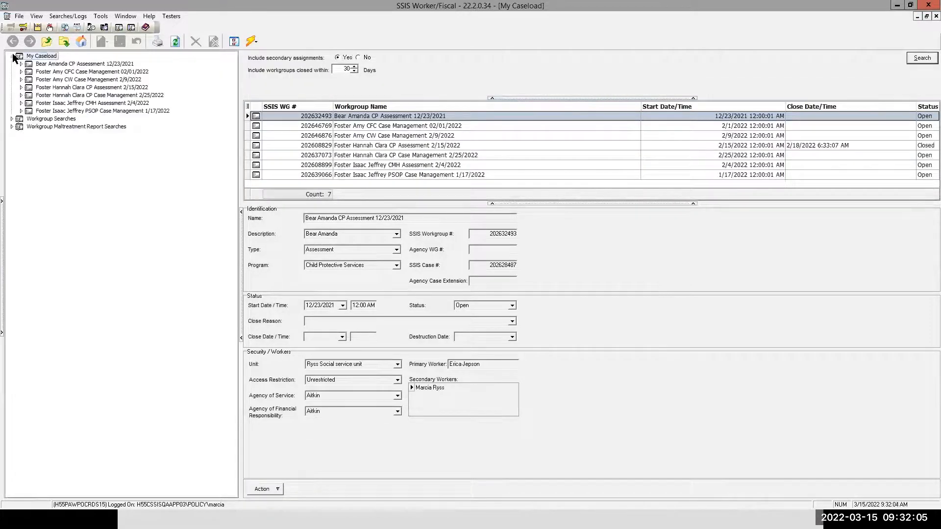
click(21, 80)
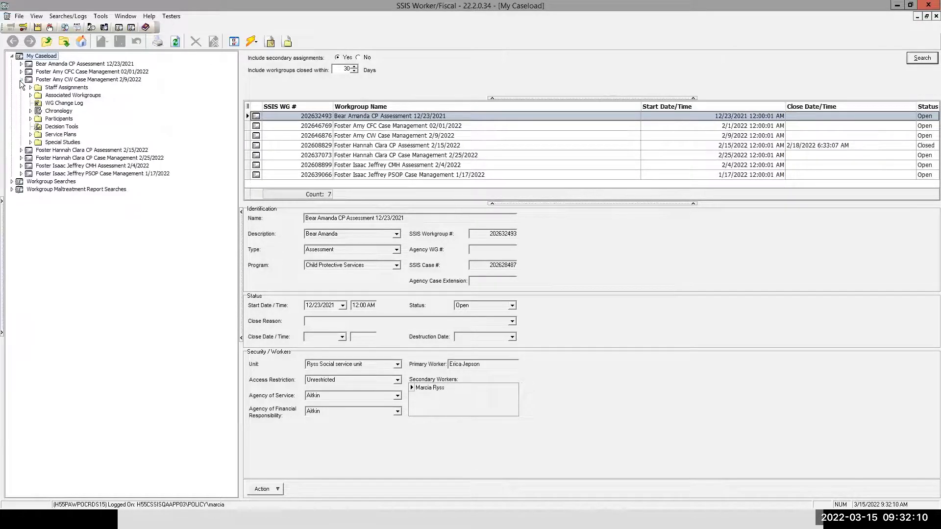
click(30, 112)
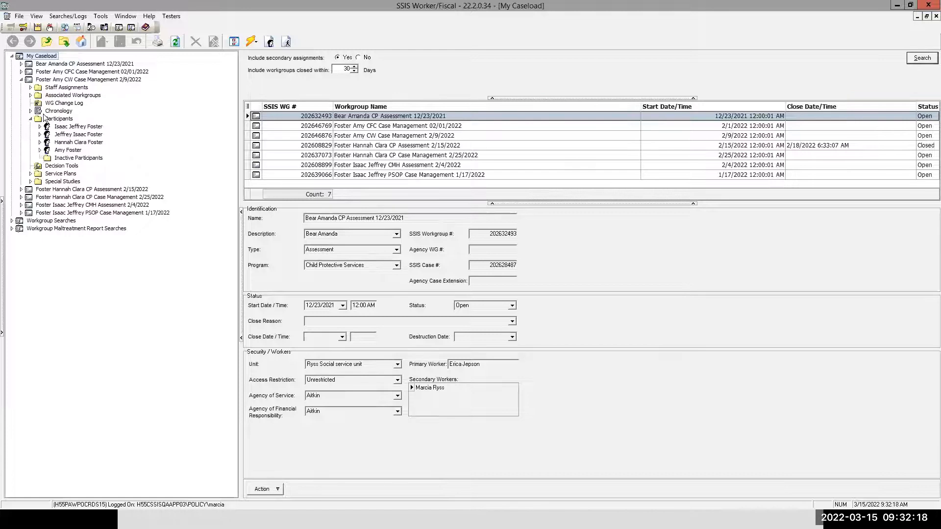
click(104, 228)
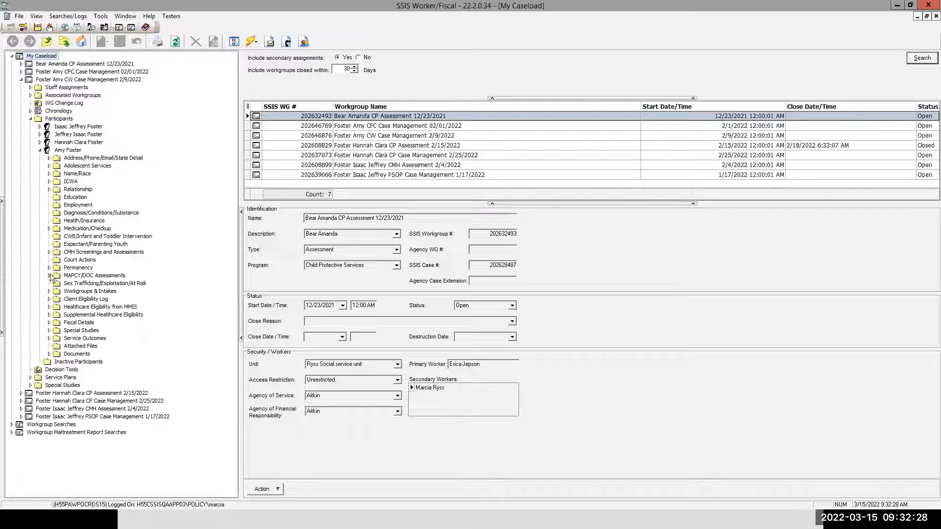
click(48, 290)
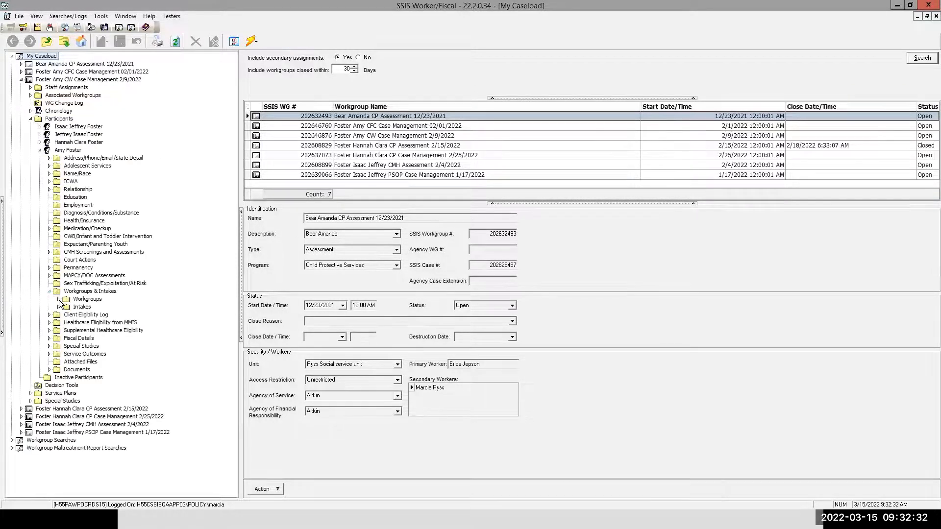
click(59, 299)
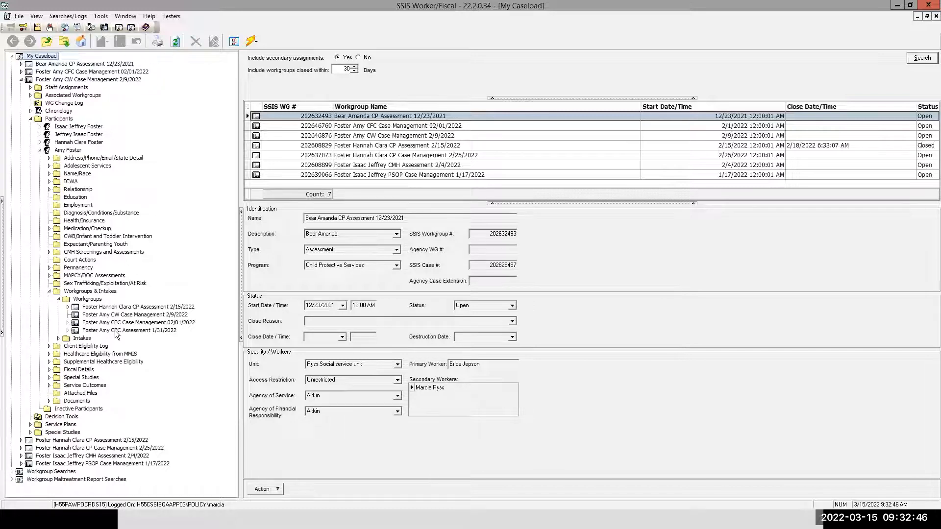
click(87, 299)
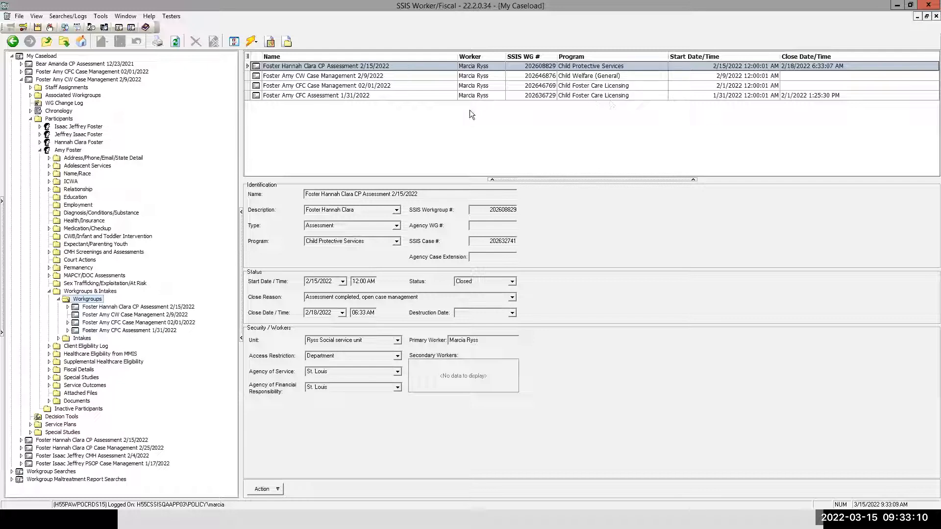
Step: Add the Unit column to the participant's workgroups grid and sort the grid by Close Date/Time in ascending order
click(248, 58)
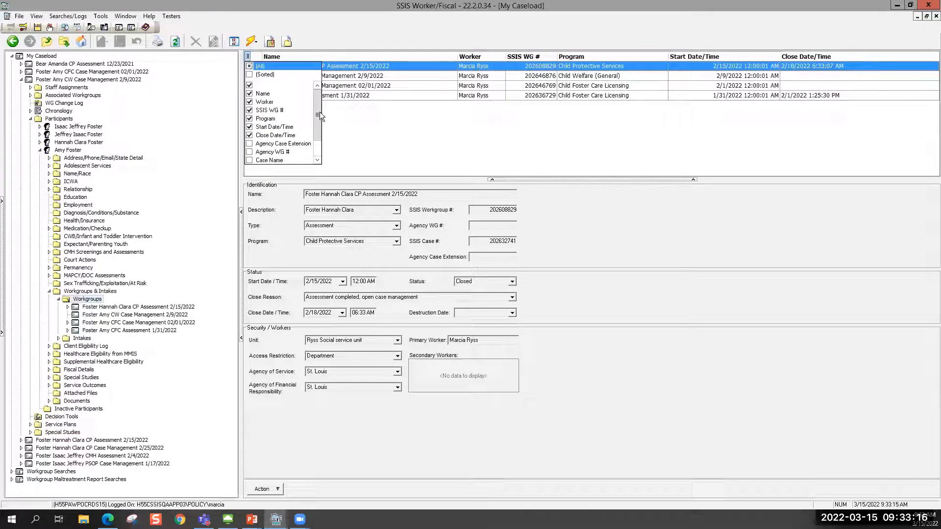
drag(320, 132, 319, 144)
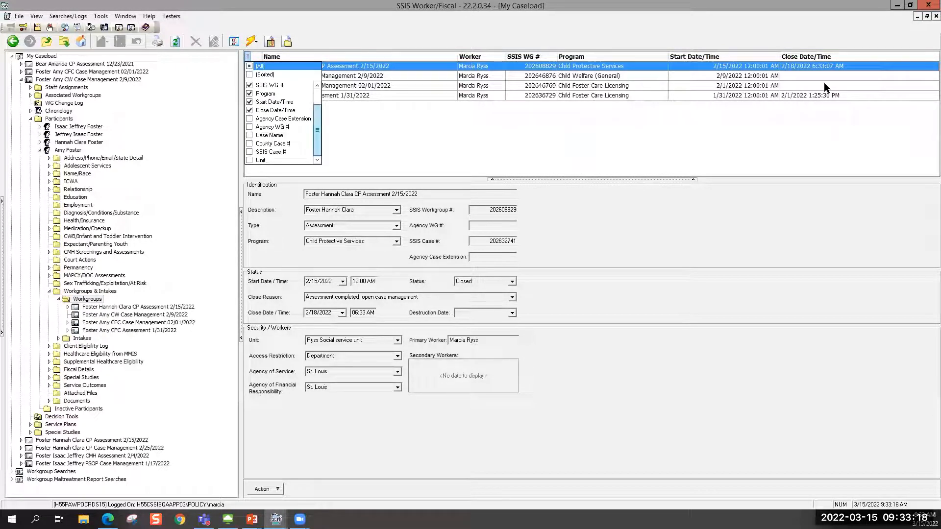
click(250, 160)
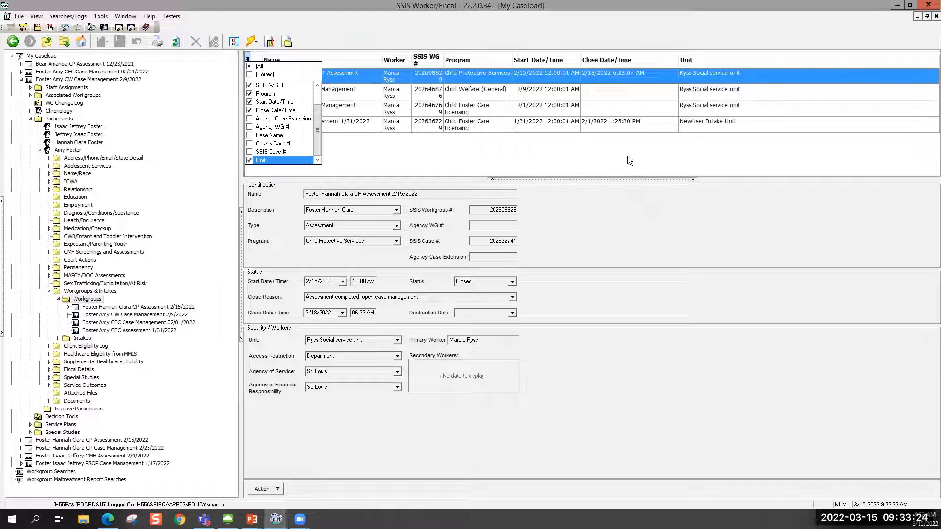
click(606, 172)
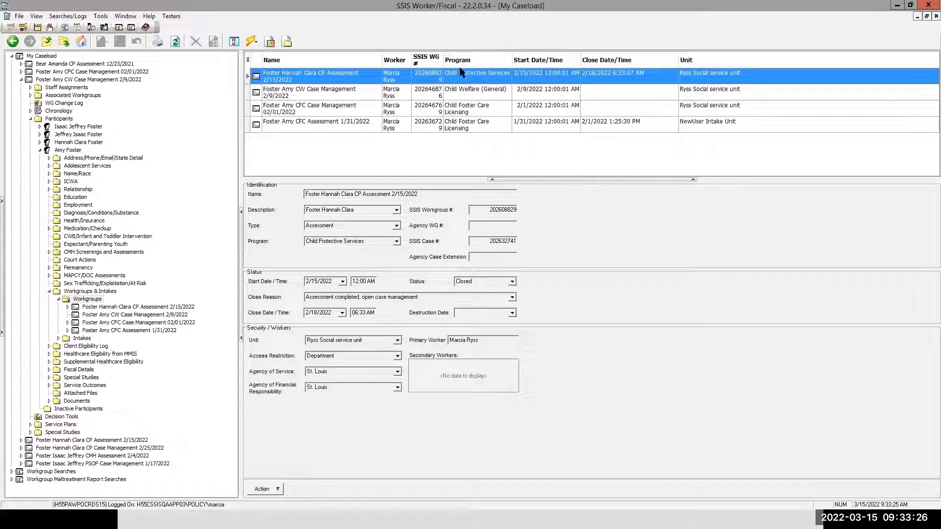
click(622, 59)
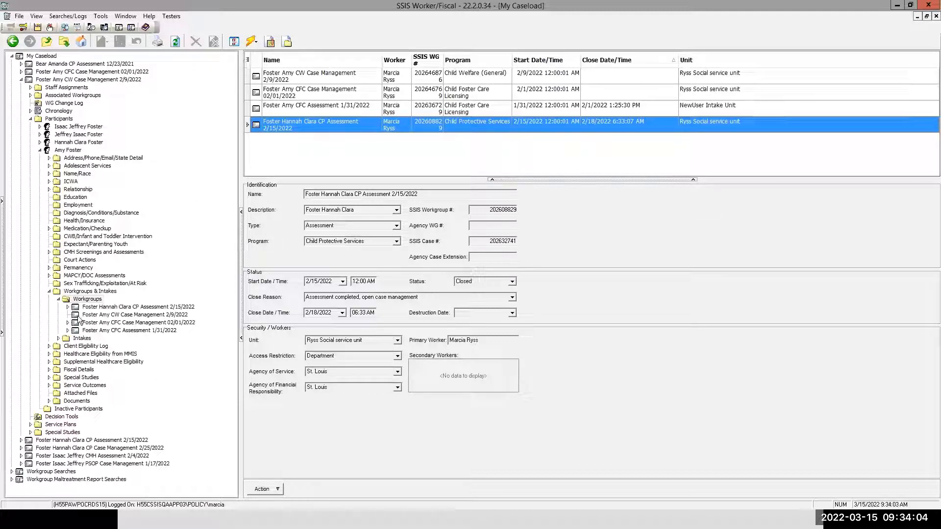
Step: Collapse the participant tree and open the Chronology of the CW Case Management 2/9/2022 workgroup with its subfolders expanded
click(20, 80)
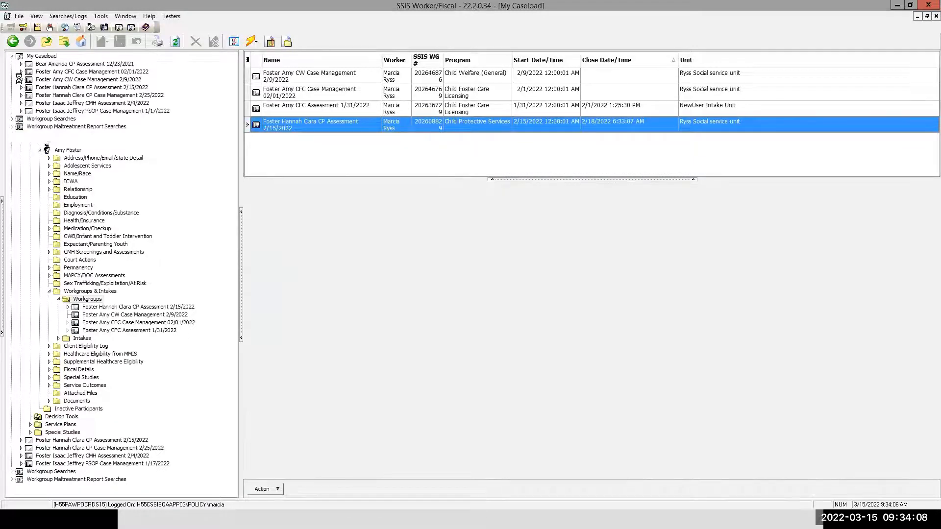
click(21, 79)
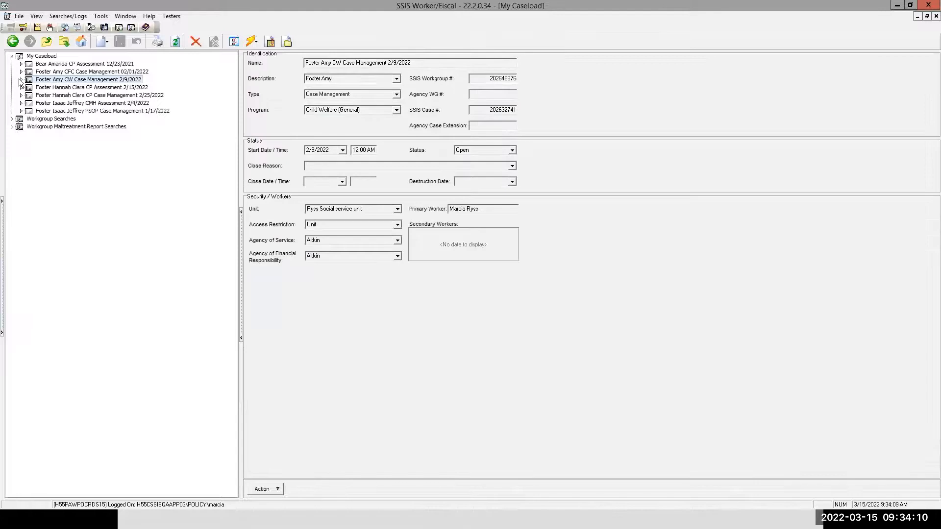
click(56, 110)
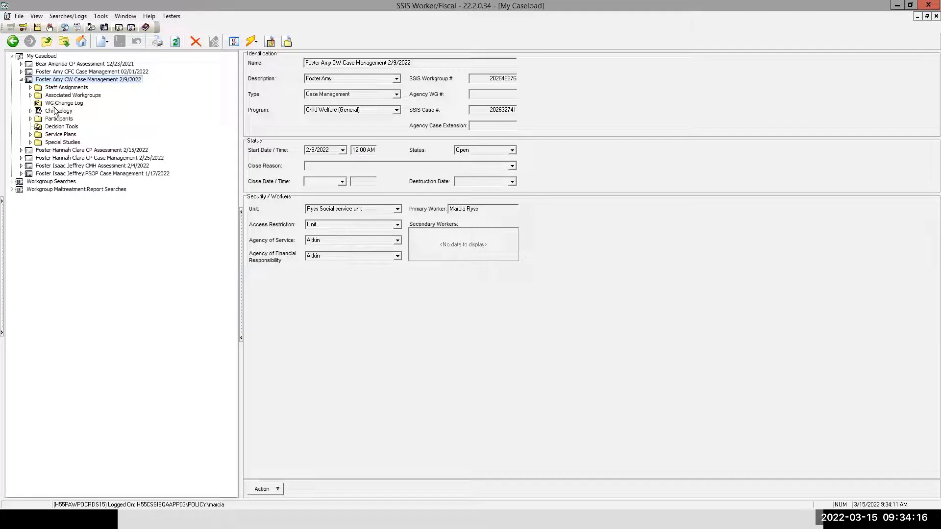
click(54, 108)
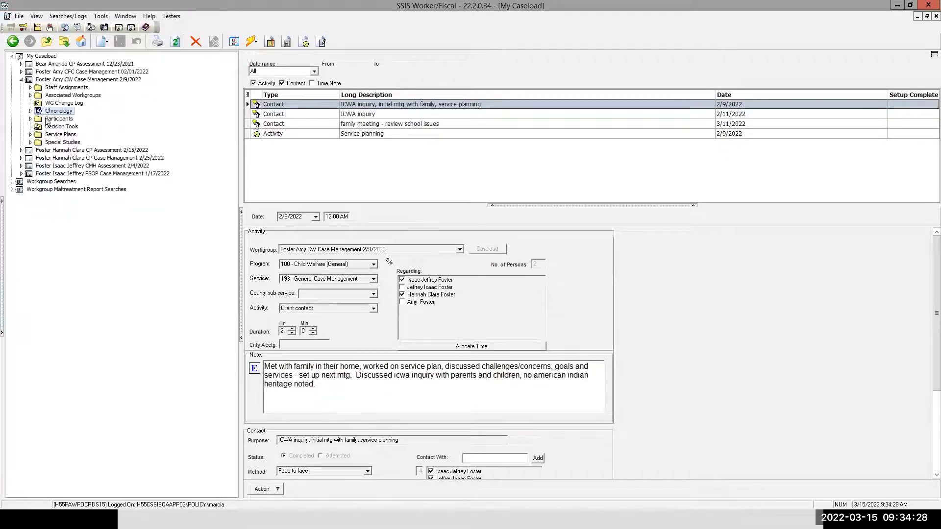
click(30, 111)
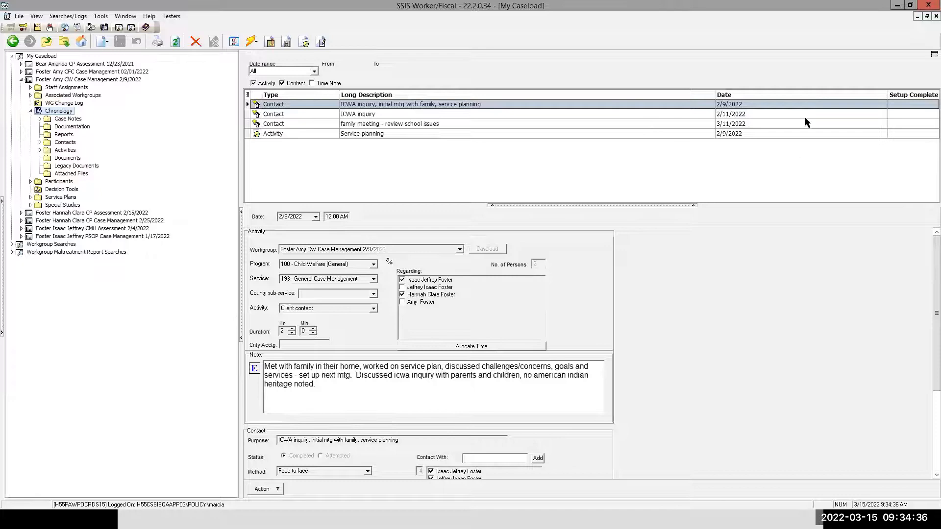
Step: Review the columns available for the chronology grid and sort its entries by Date in ascending order
click(248, 95)
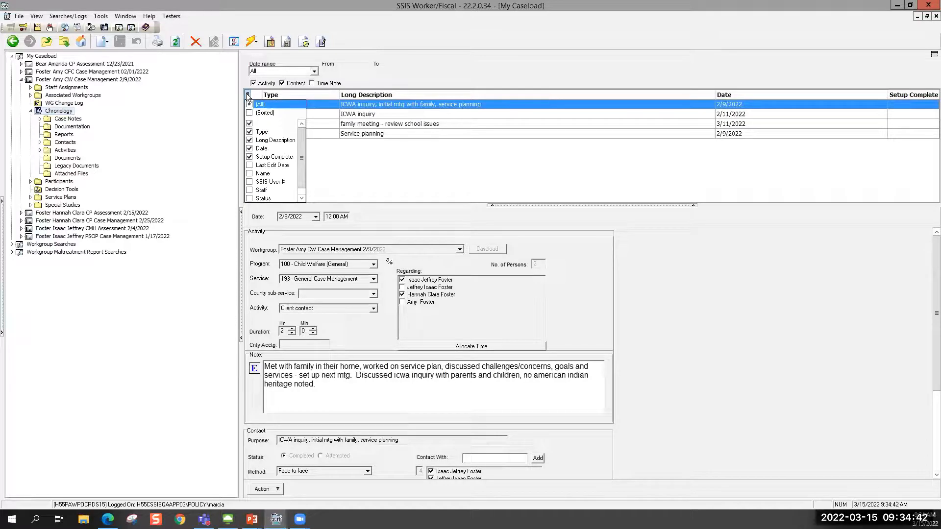
drag(304, 170, 303, 186)
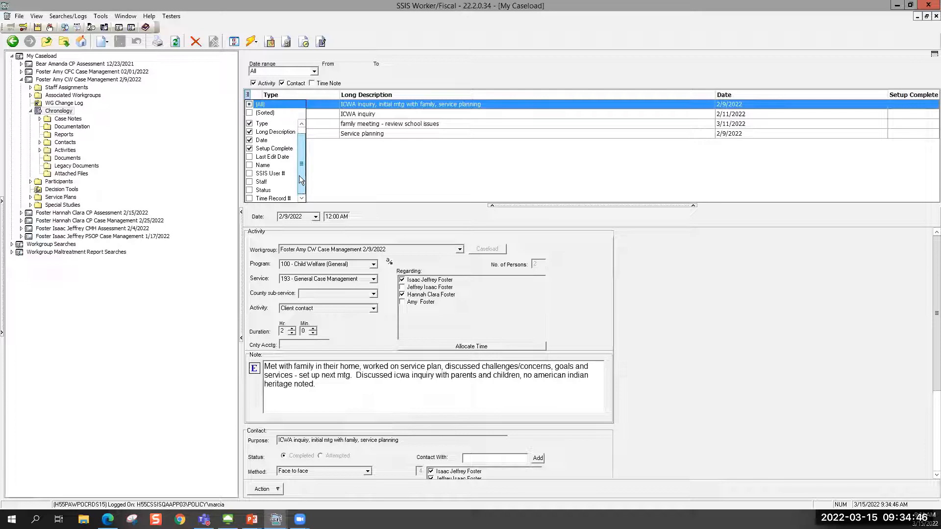
scroll(294, 163, up, 1)
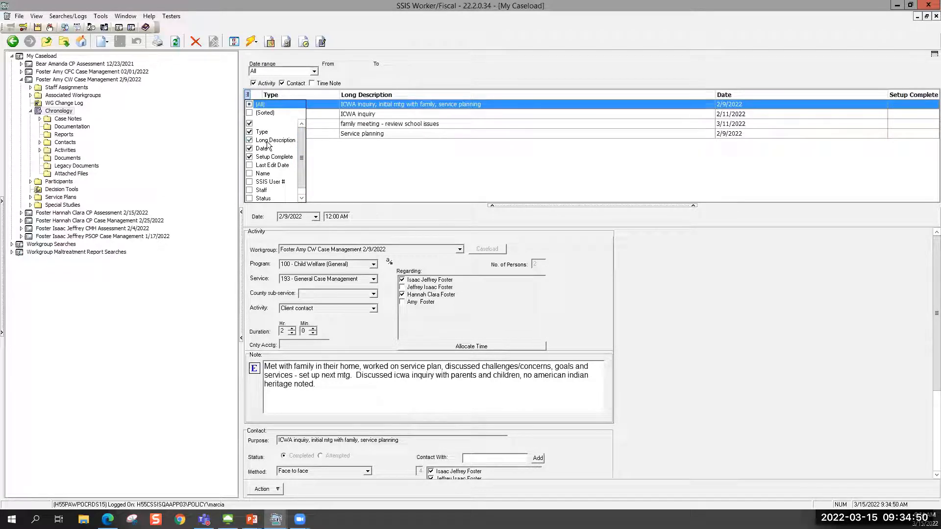
click(377, 165)
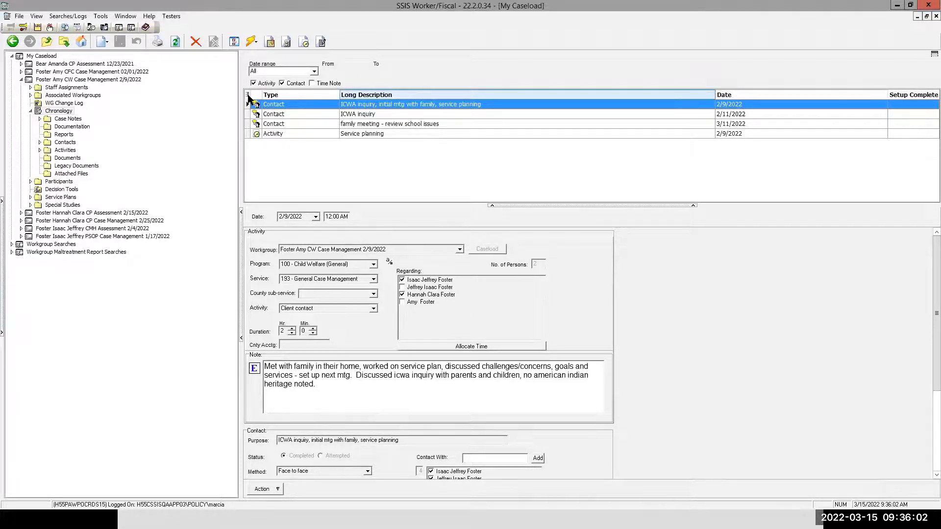
click(775, 96)
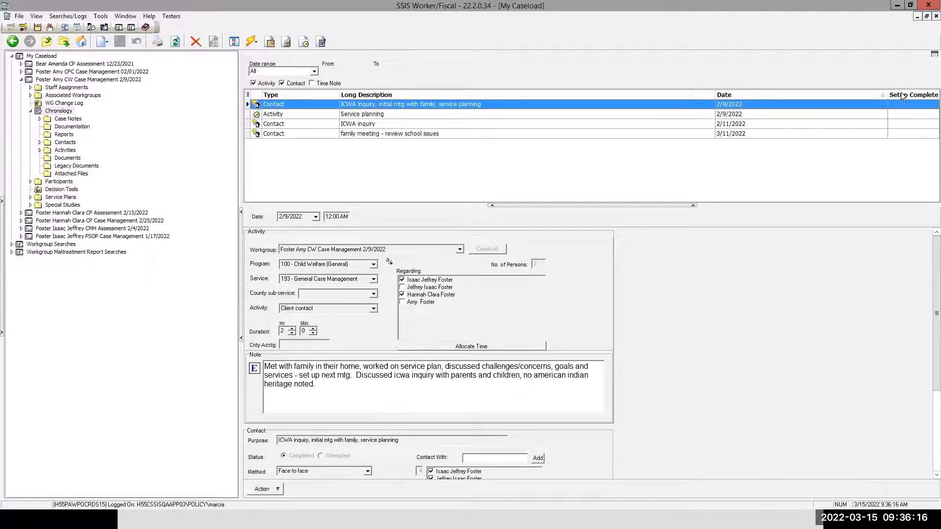
Step: Run a county client search by the person's first name and the first letters of the last name
click(92, 27)
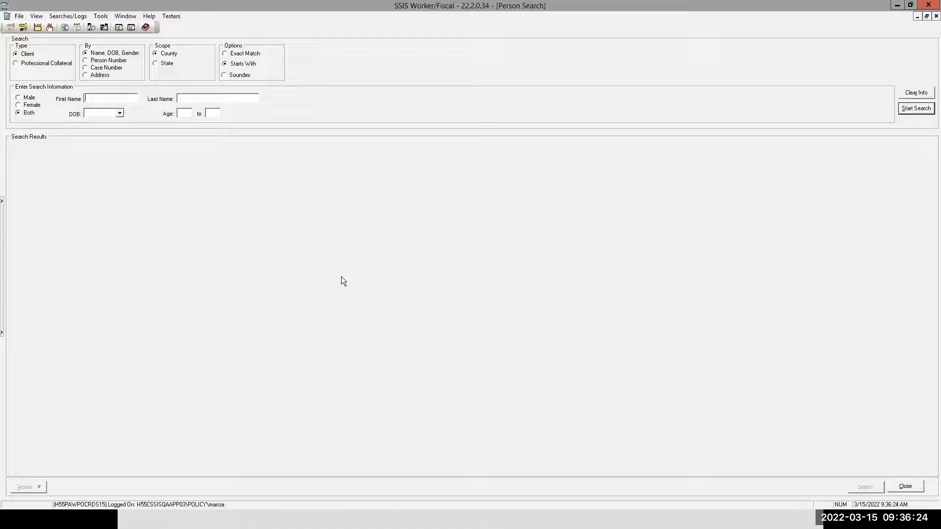
text(Am)
text(Fo)
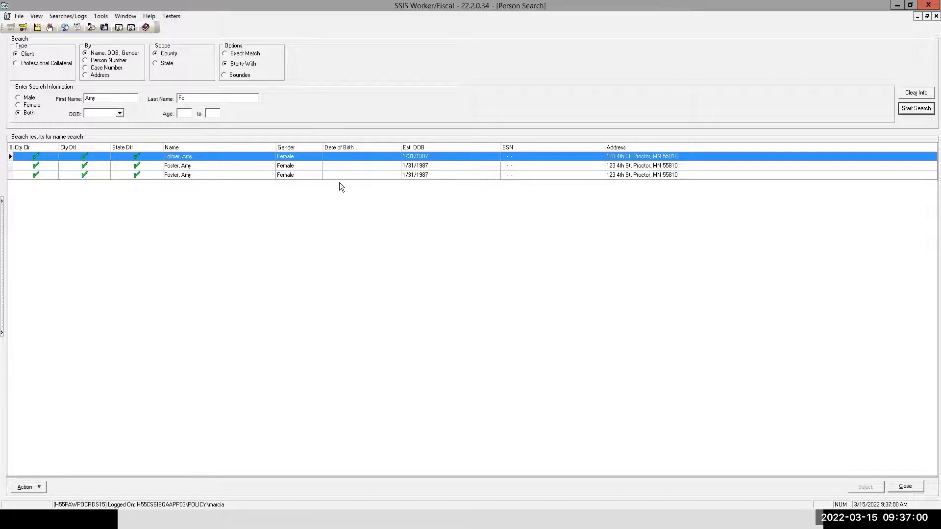
Step: Add the SSIS Person # column to the person search results grid
click(10, 147)
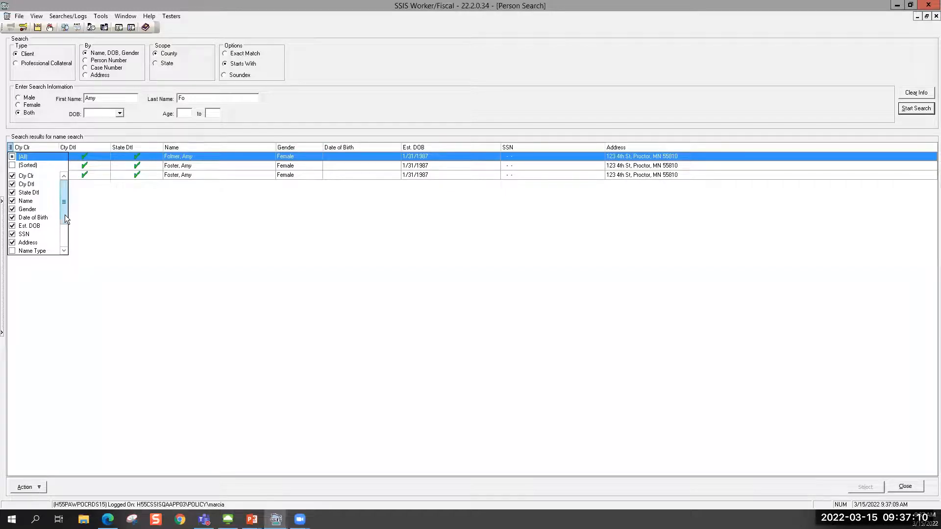
click(63, 237)
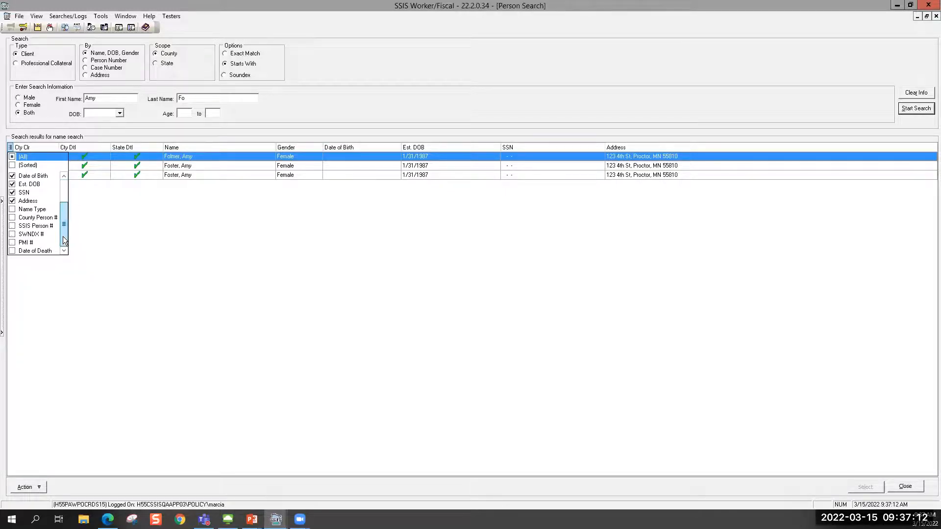
click(12, 226)
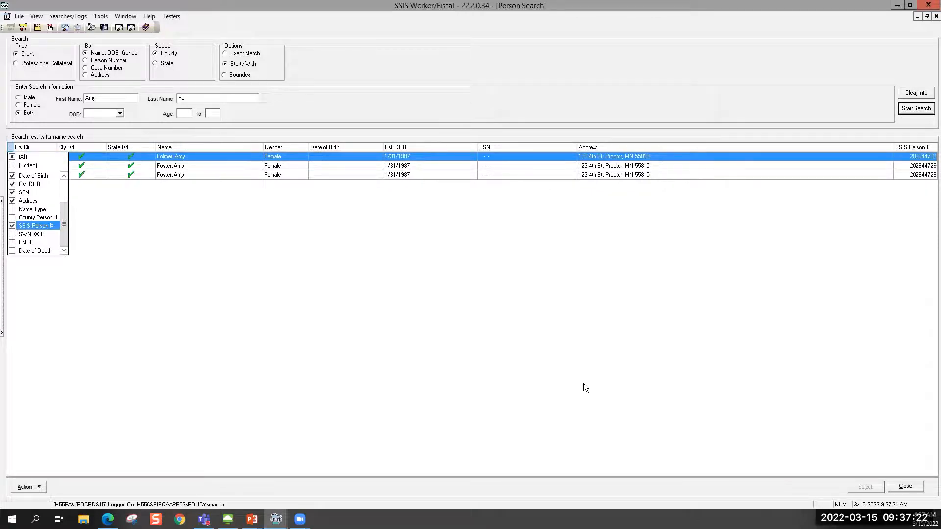
click(705, 401)
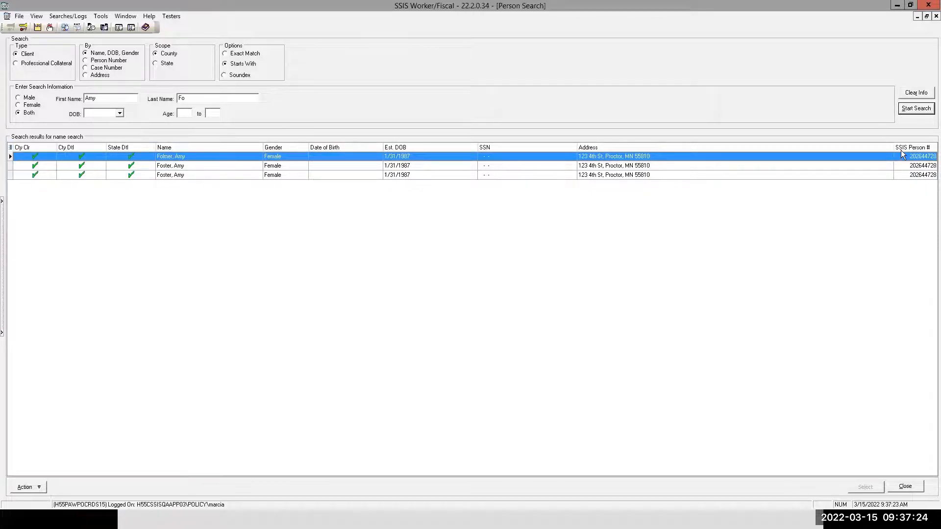
Step: Widen the SSIS Person # column in the person search results and switch to the slide presentation
drag(893, 144, 859, 141)
key(alt+Tab)
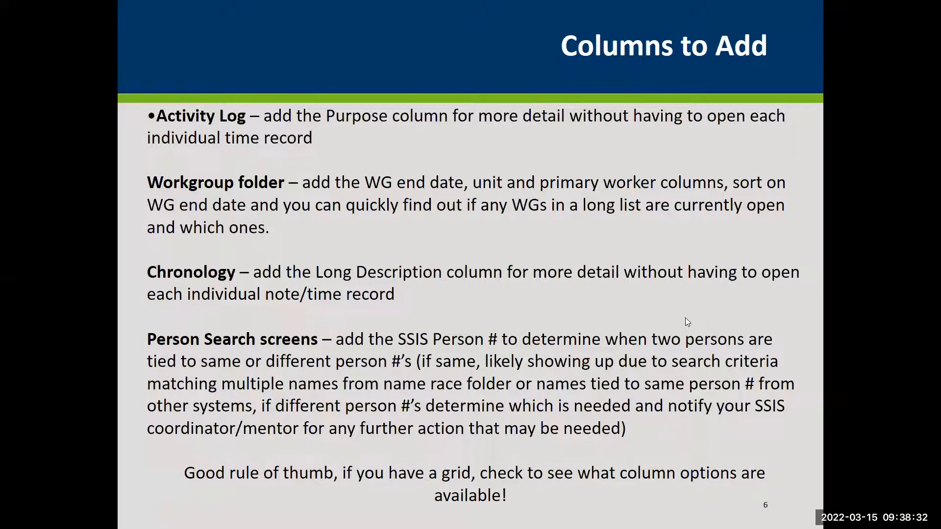
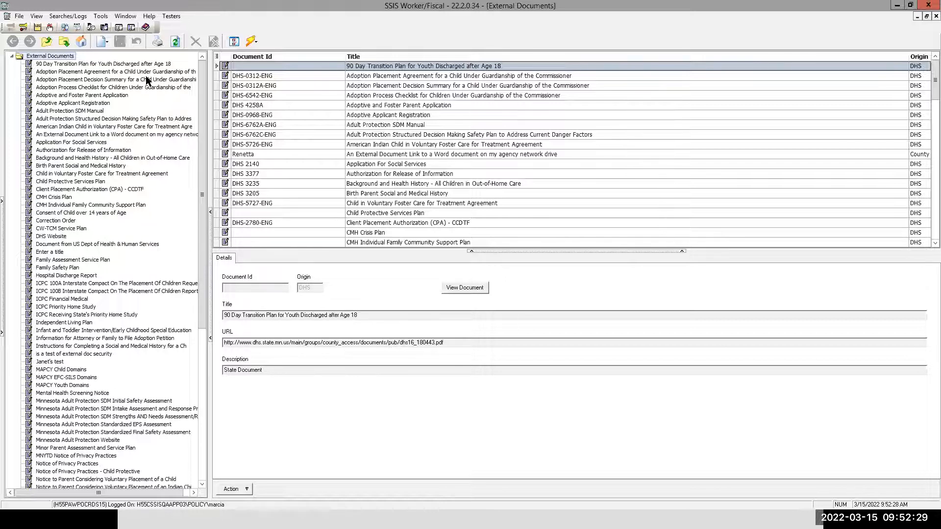
Step: Browse the External Documents list and its grid options, and search the grid for "Adoption" using the Find Panel
drag(202, 92, 194, 290)
scroll(194, 318, down, 6)
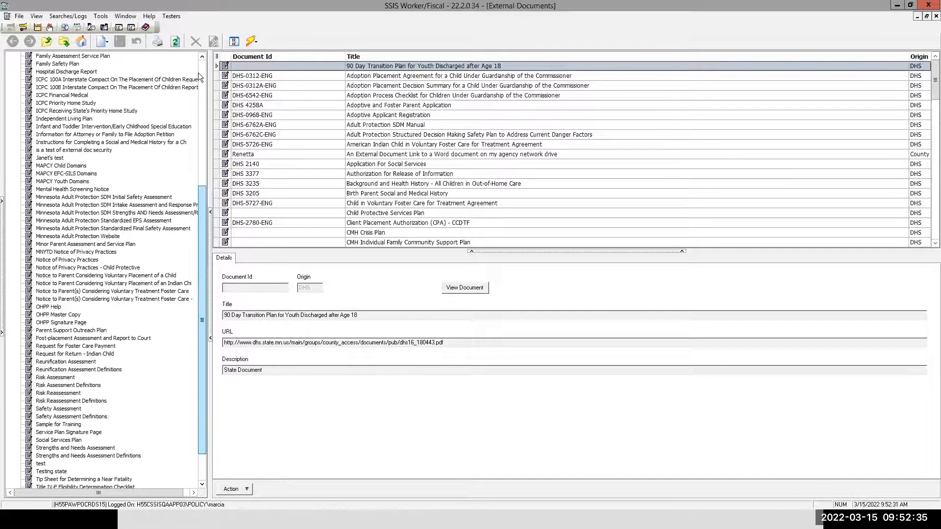
right_click(286, 57)
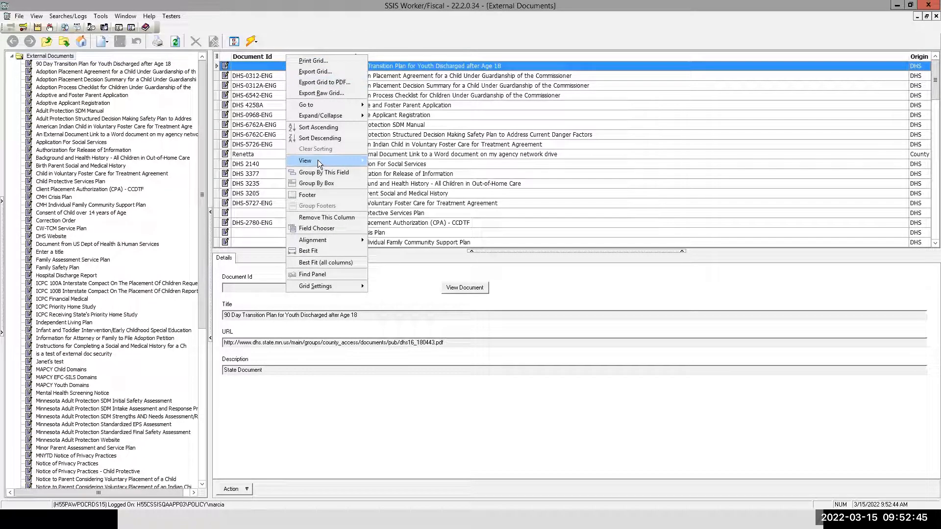
mouse_move(319, 159)
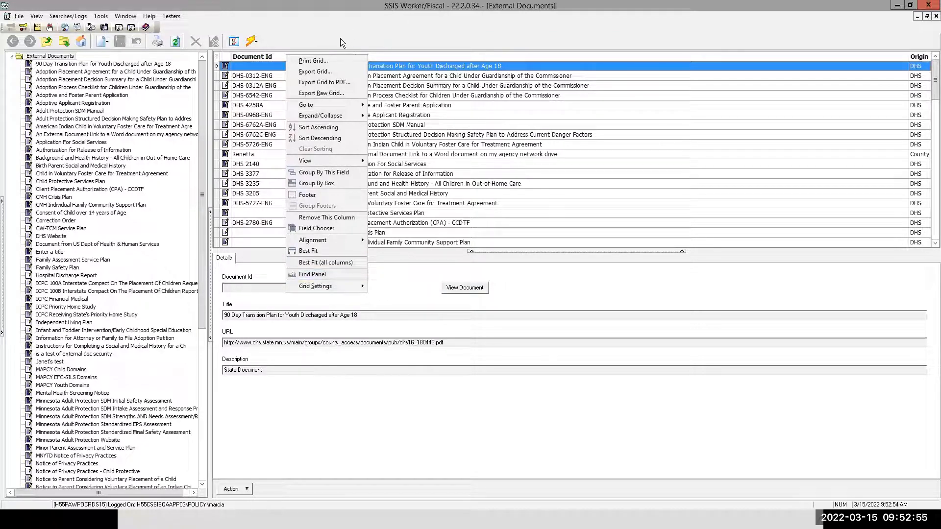
click(325, 67)
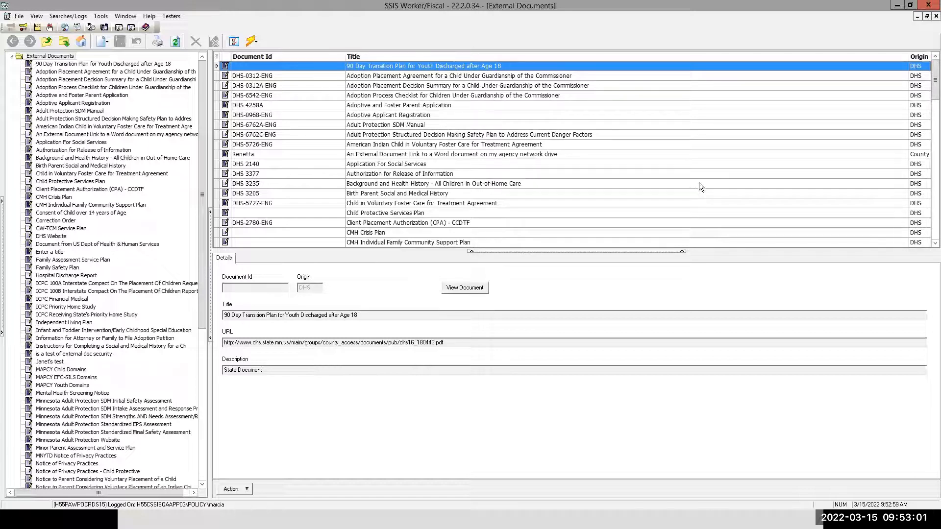
key(ctrl+f)
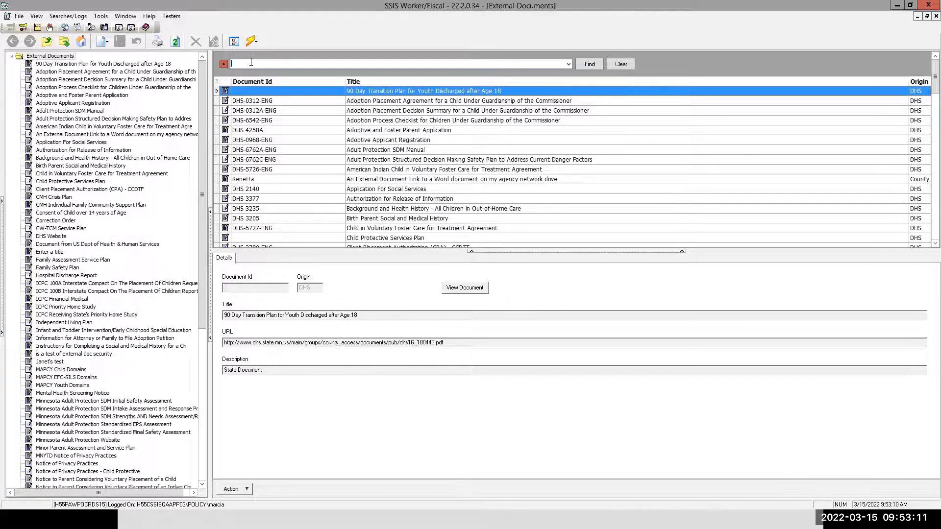
text(Adoption)
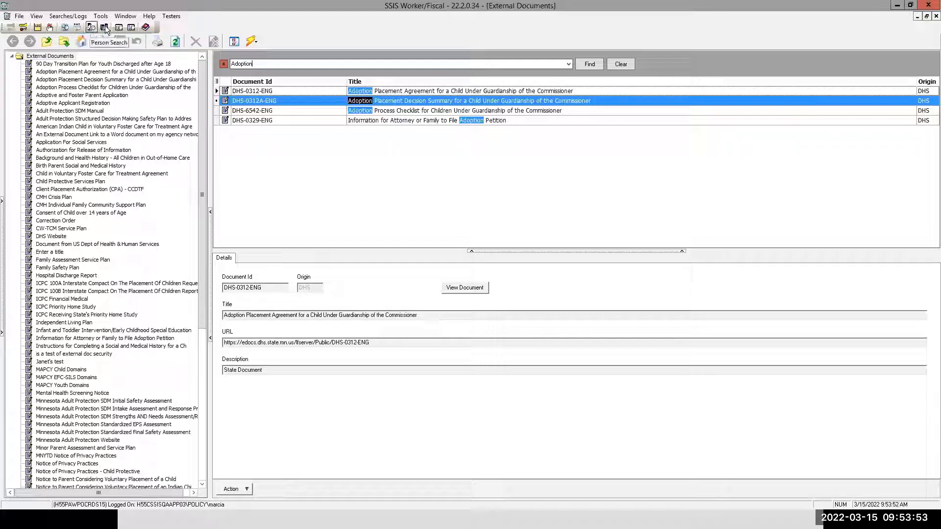
Step: Go to the workgroup chronology in My Caseload and search its grid for "ICWA"
click(118, 27)
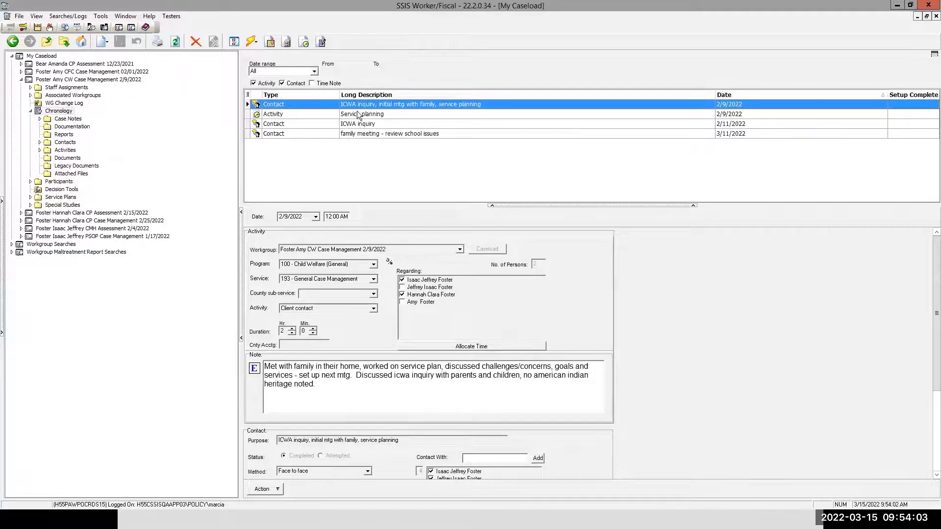
key(ctrl+f)
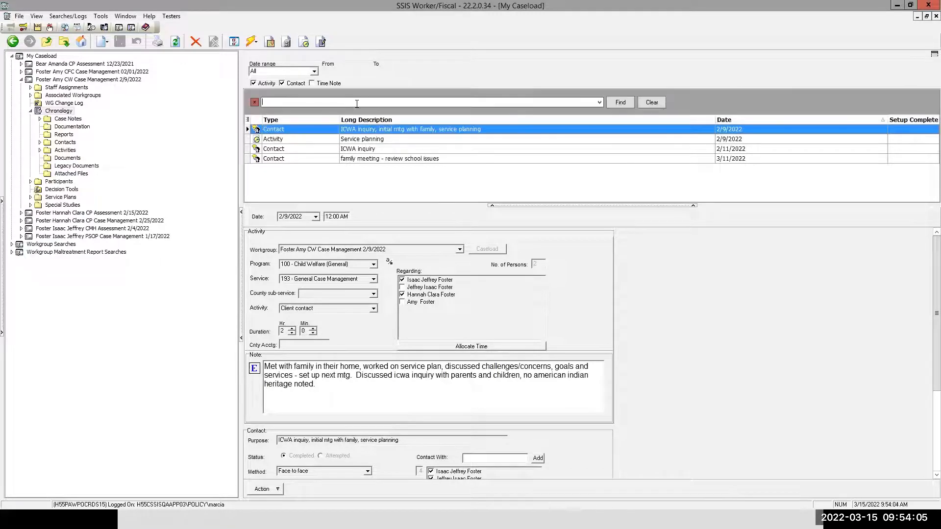
text(ICWA)
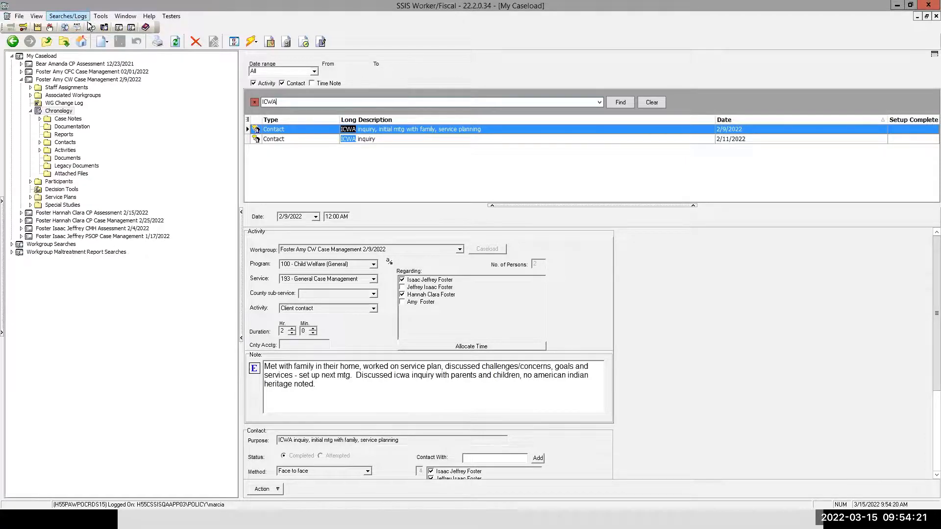
Step: Search the Activity Log grid for "review" and return to the slide presentation
click(39, 28)
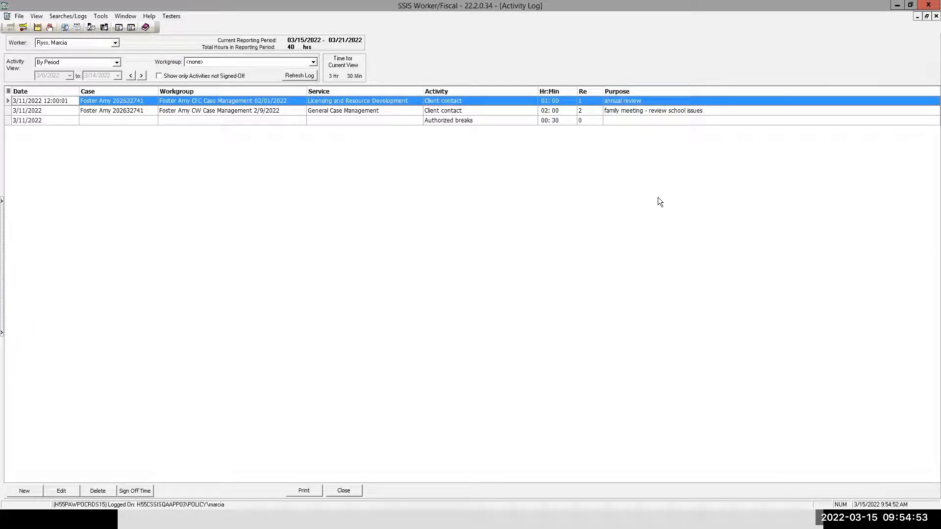
click(621, 102)
key(ctrl+f)
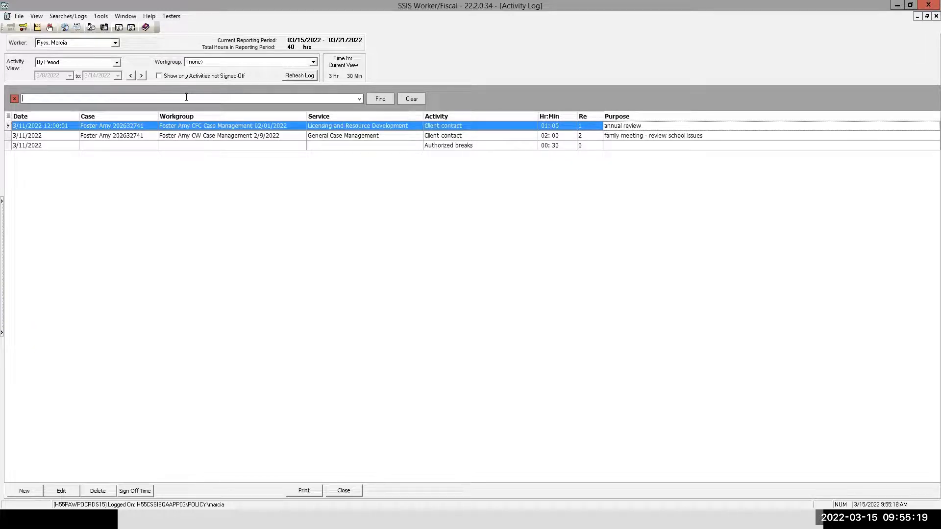
text(review)
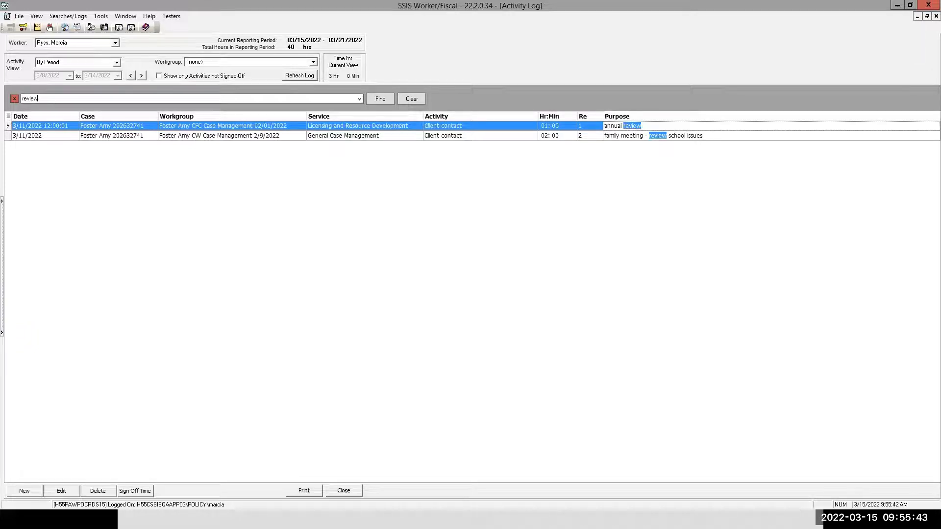
click(896, 7)
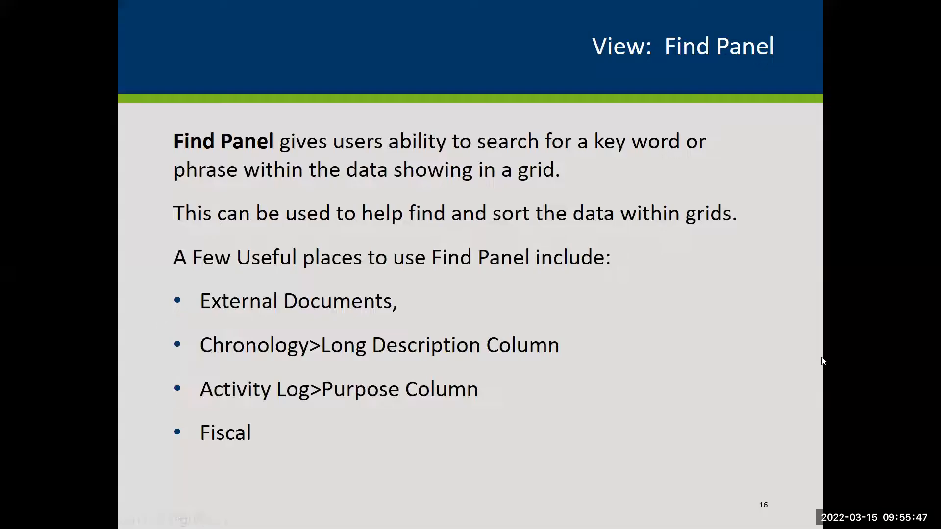
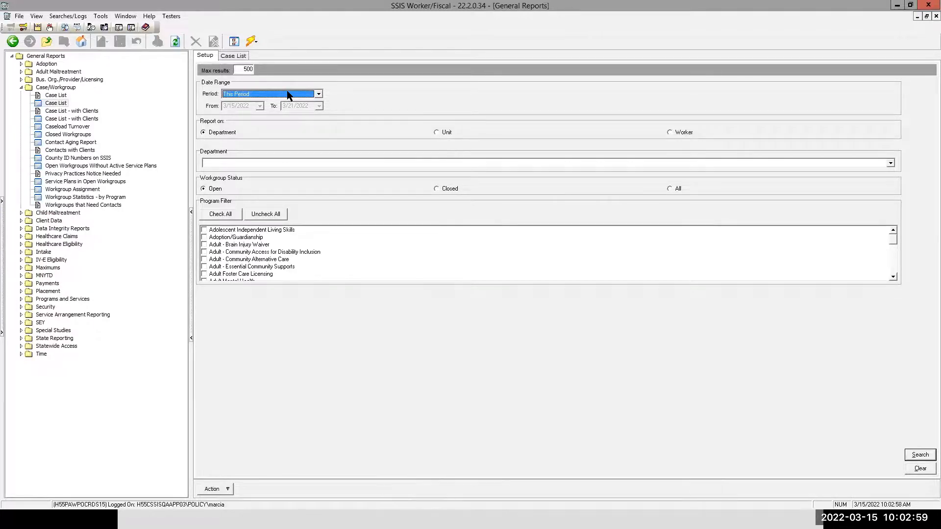
Step: Set the Case List report's period to This Year and look through the other available periods
text(This Yea)
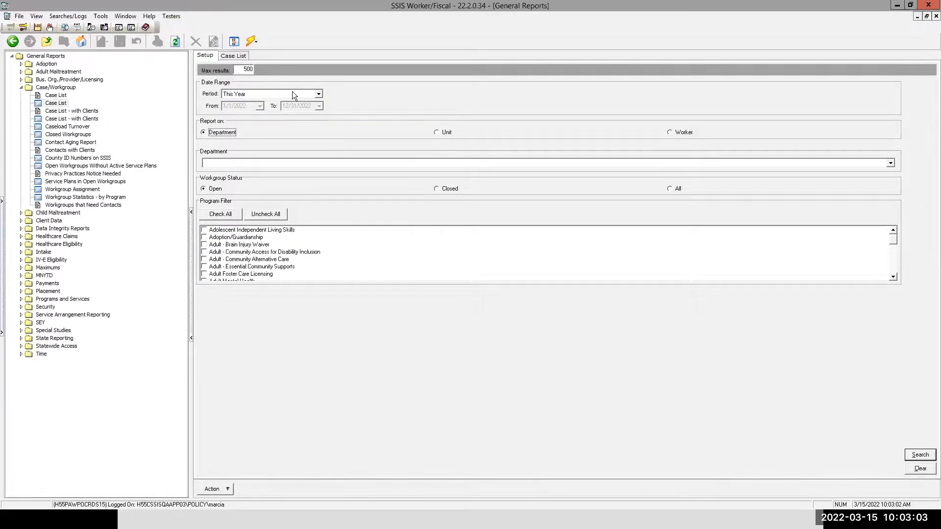
click(319, 94)
drag(320, 134, 336, 102)
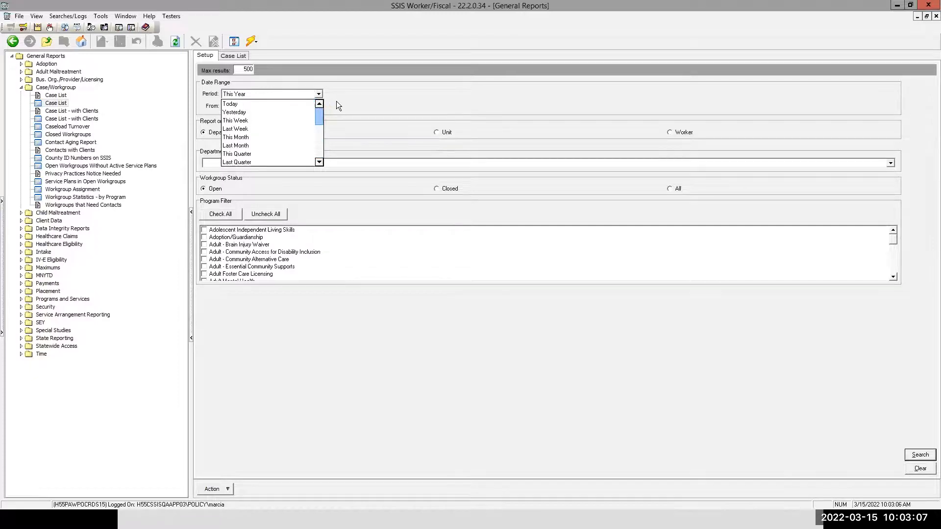
click(353, 100)
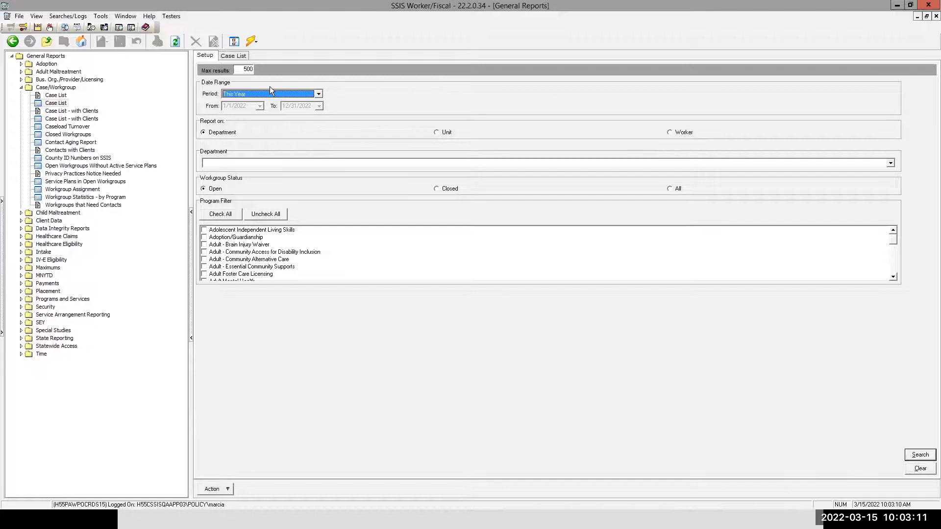
Step: Try a maximum of 5000 results for the Case List report and revert the change
click(253, 69)
text(0)
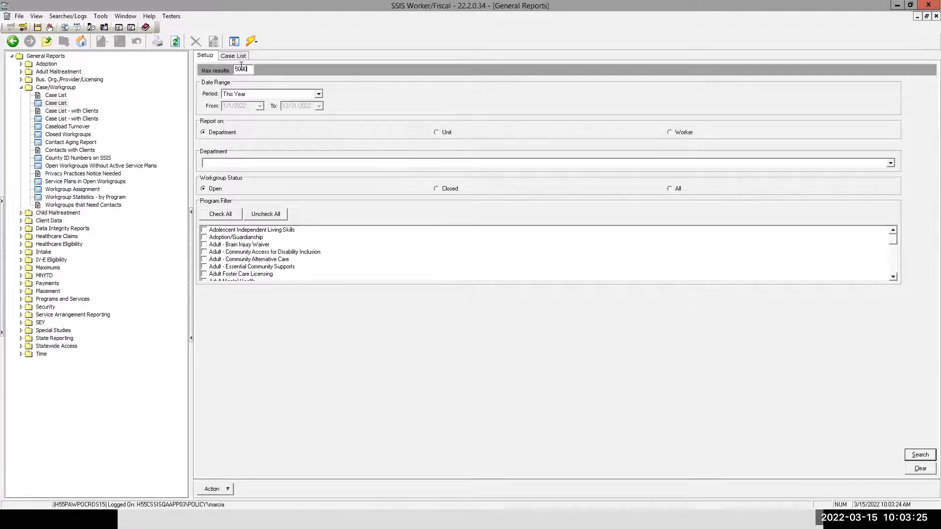
key(BackSpace)
Step: Run the Case List search by Unit for the worker's social service unit, with workgroup status All and every program checked
click(437, 133)
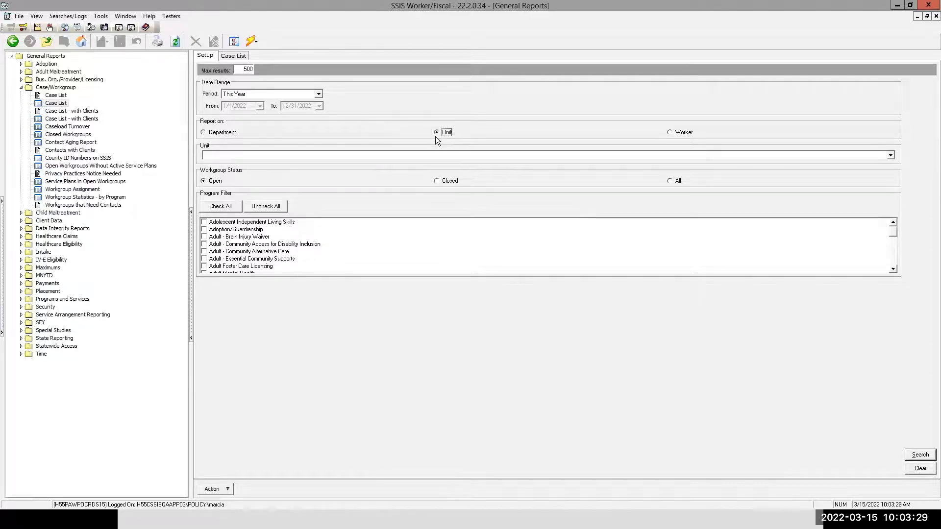
click(382, 154)
text(Ryss Social service unit)
key(Tab)
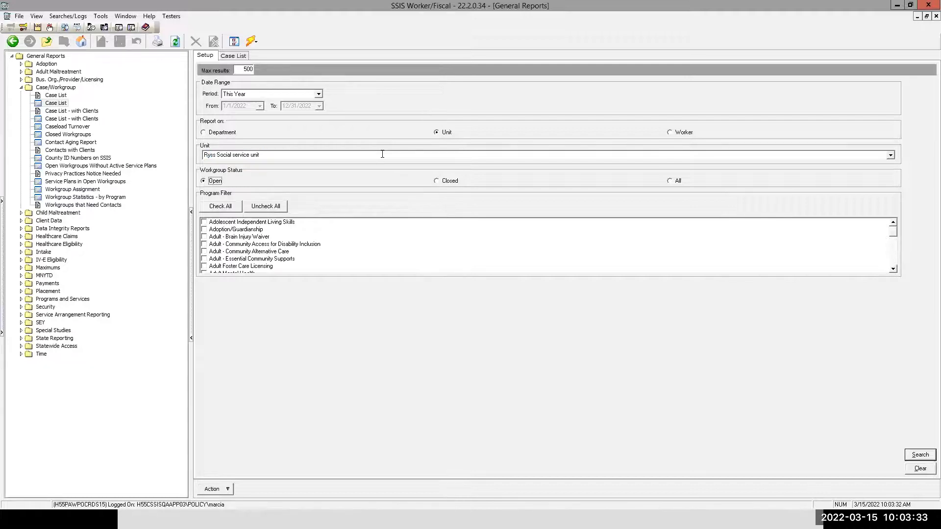
click(670, 180)
click(218, 206)
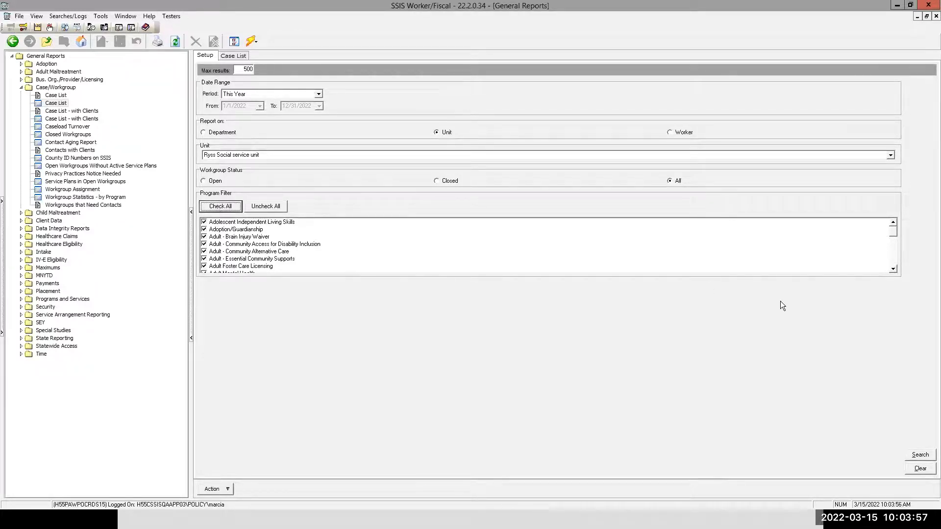
click(919, 455)
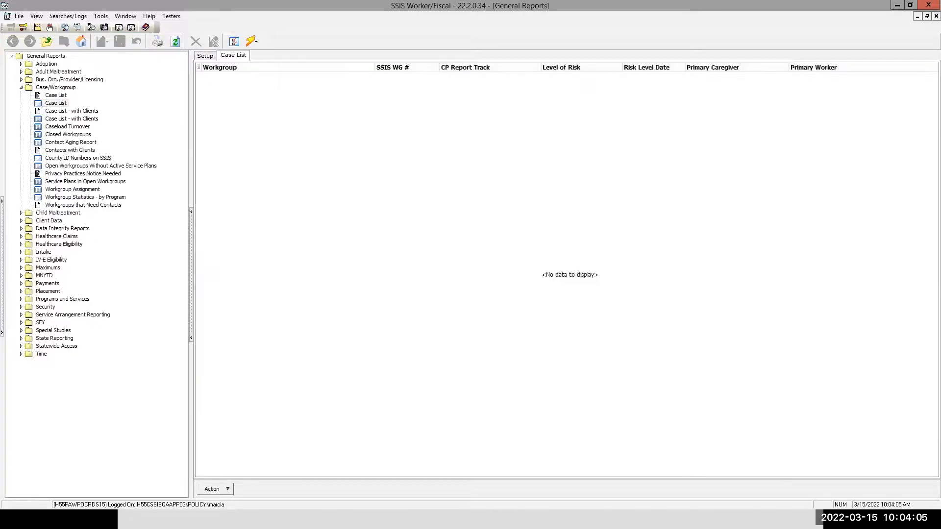
Step: Change the Case List report's period to Today and rerun the search with all programs checked
click(208, 56)
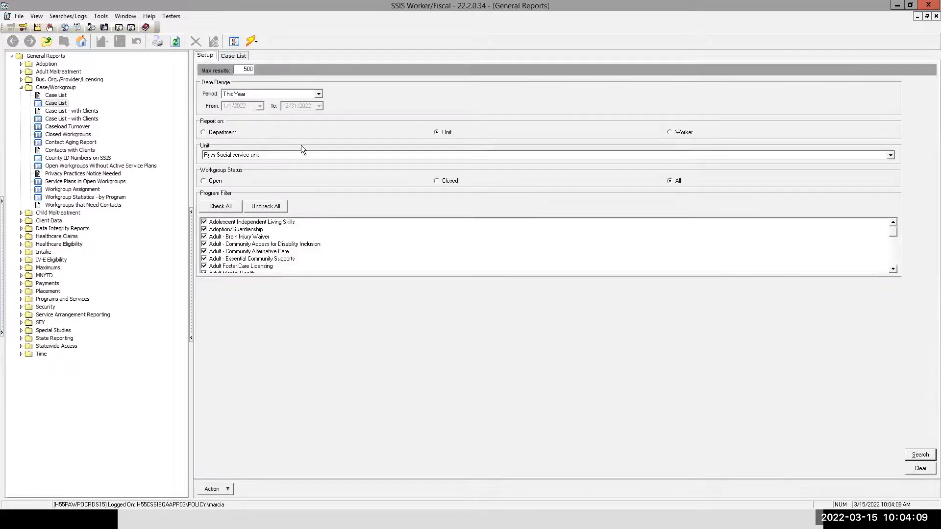
click(272, 93)
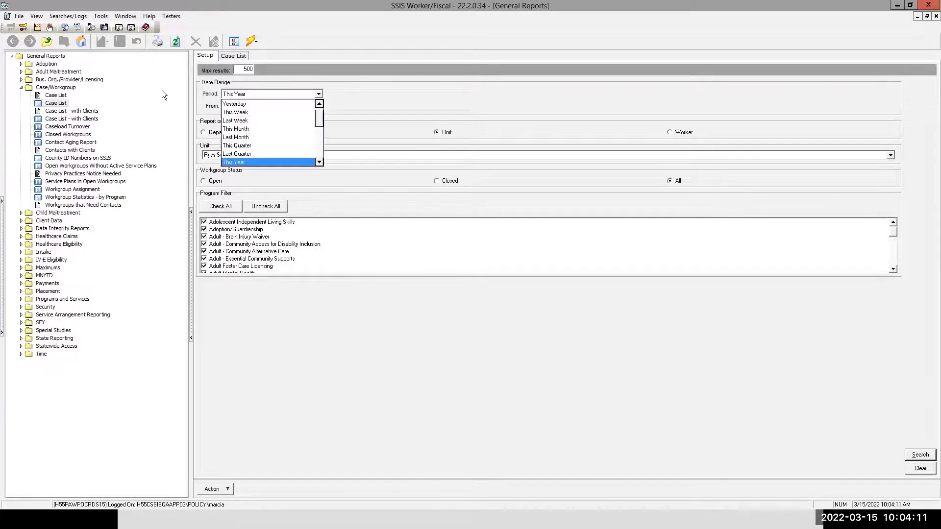
click(251, 92)
text(T)
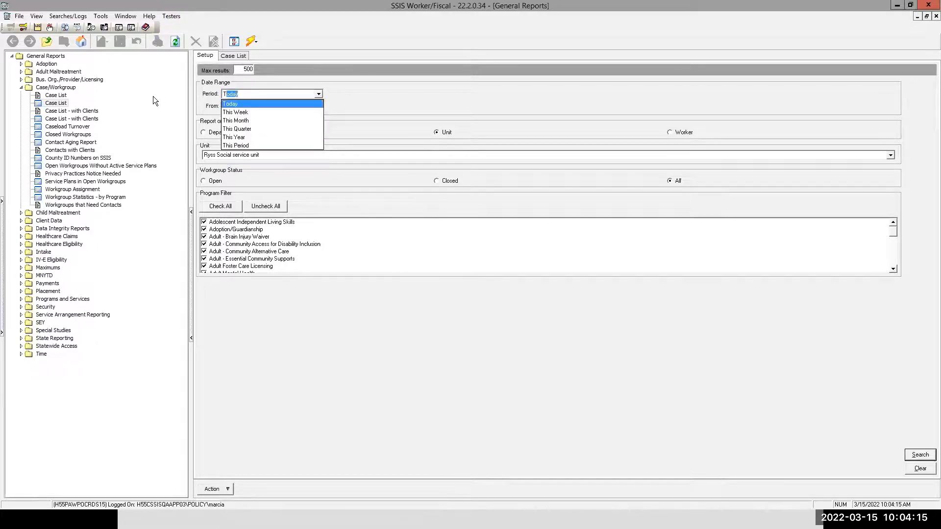
text(o)
key(Tab)
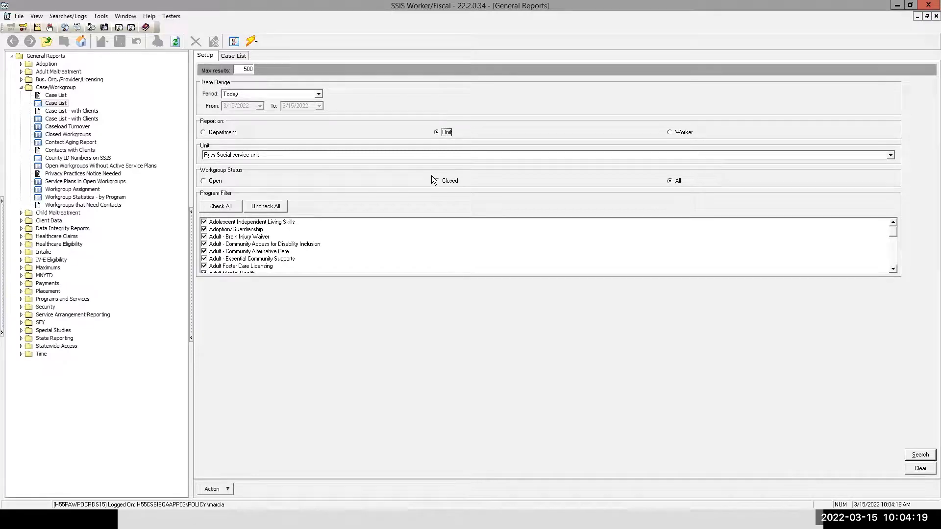
click(221, 206)
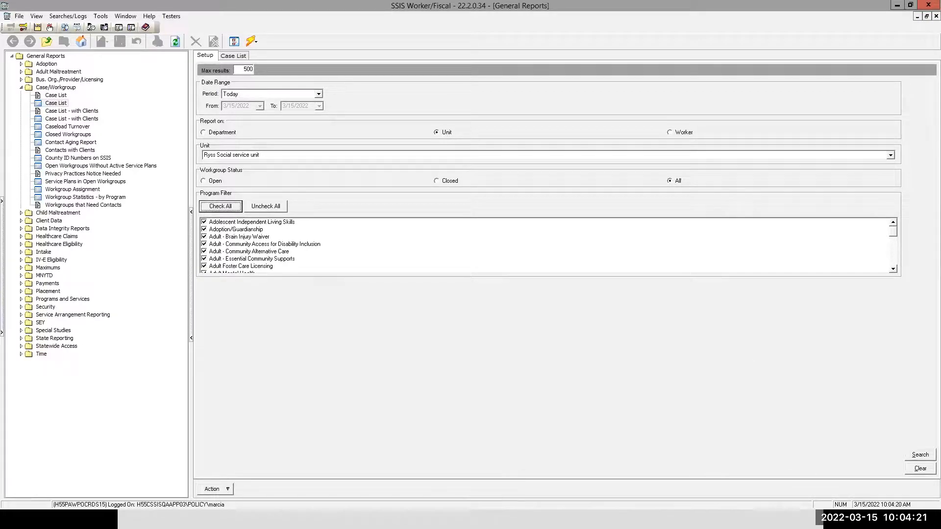
click(920, 454)
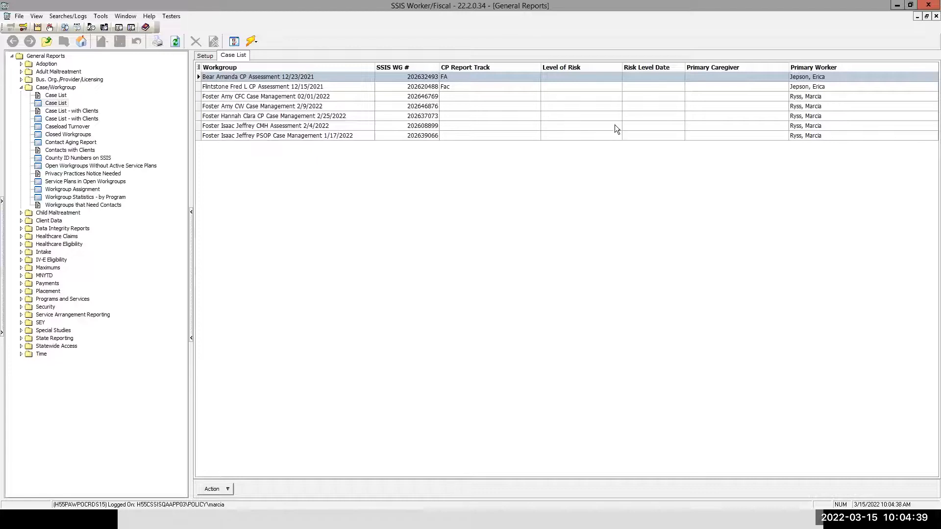
Step: Remove the Level of Risk column from the case list results grid and add the Program and ICWA columns
drag(558, 67, 599, 37)
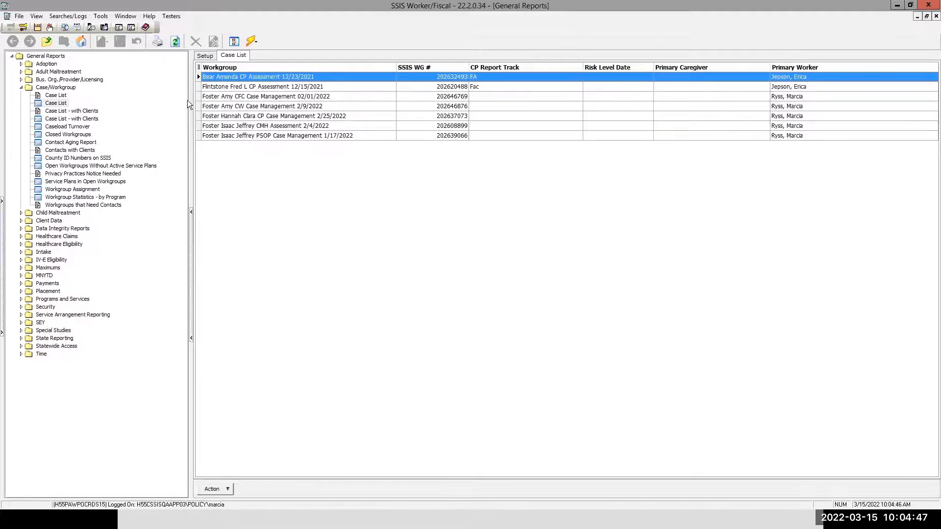
click(199, 67)
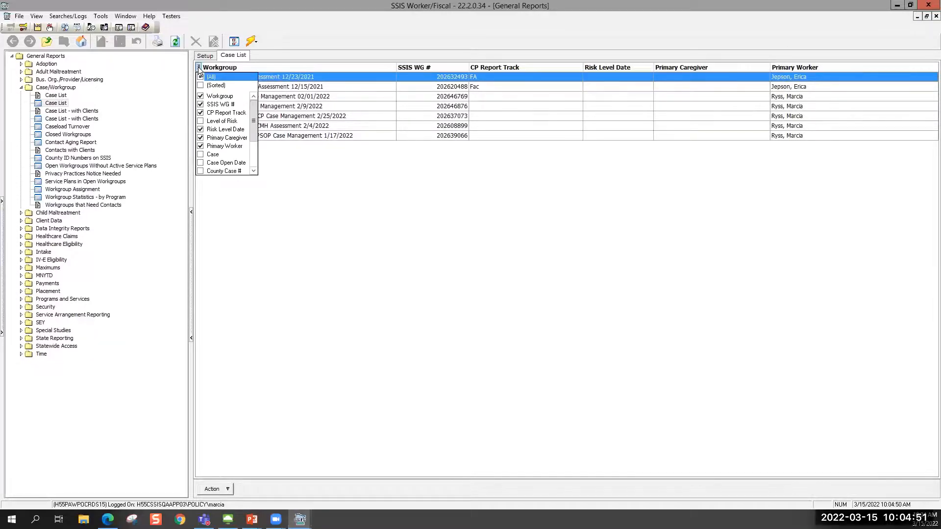
drag(252, 118, 253, 143)
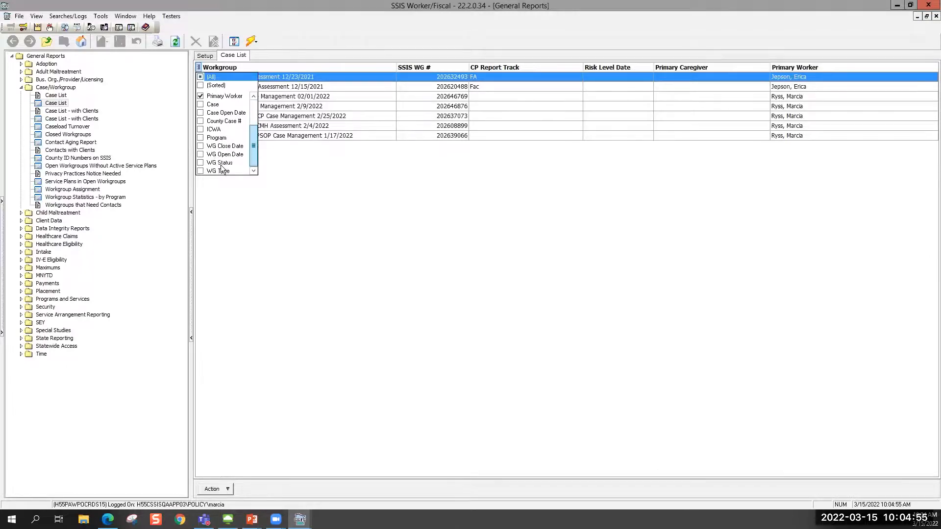
click(200, 138)
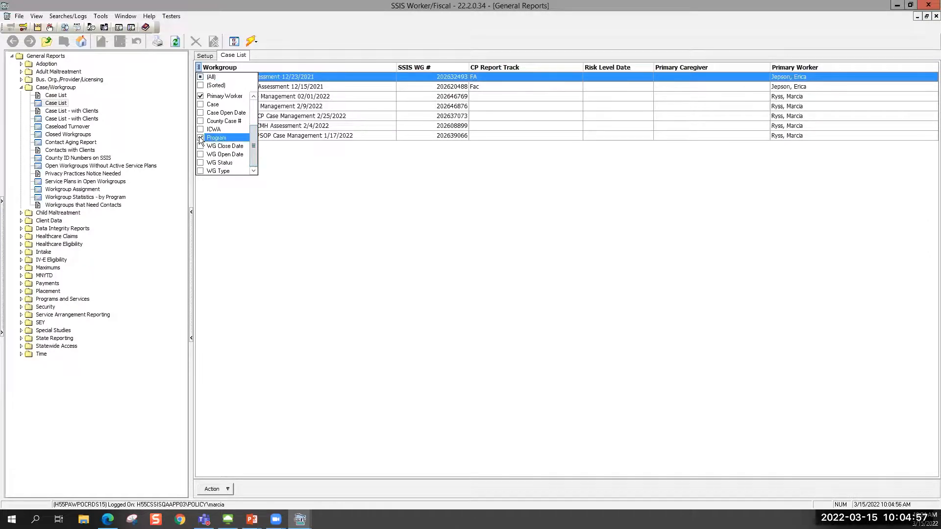
click(200, 130)
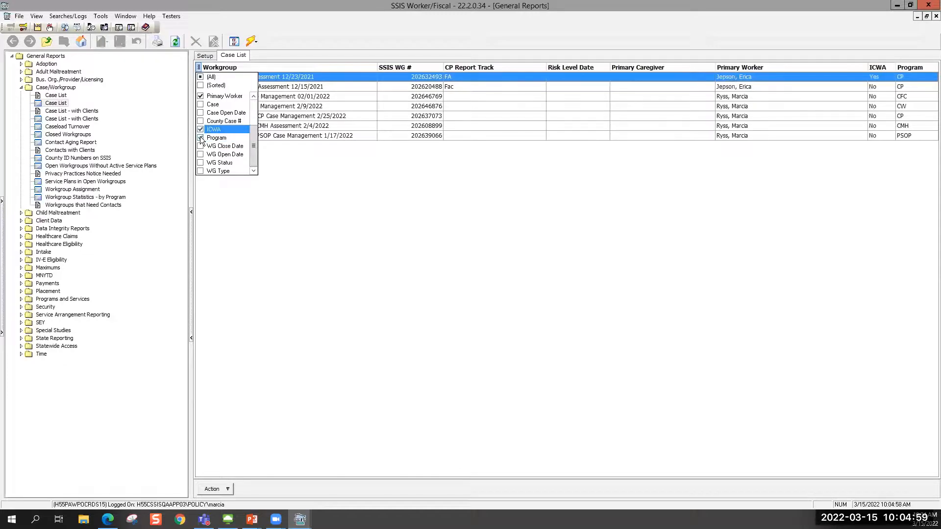
Step: Add the WG Status and WG Type columns to the Case List results grid
click(200, 163)
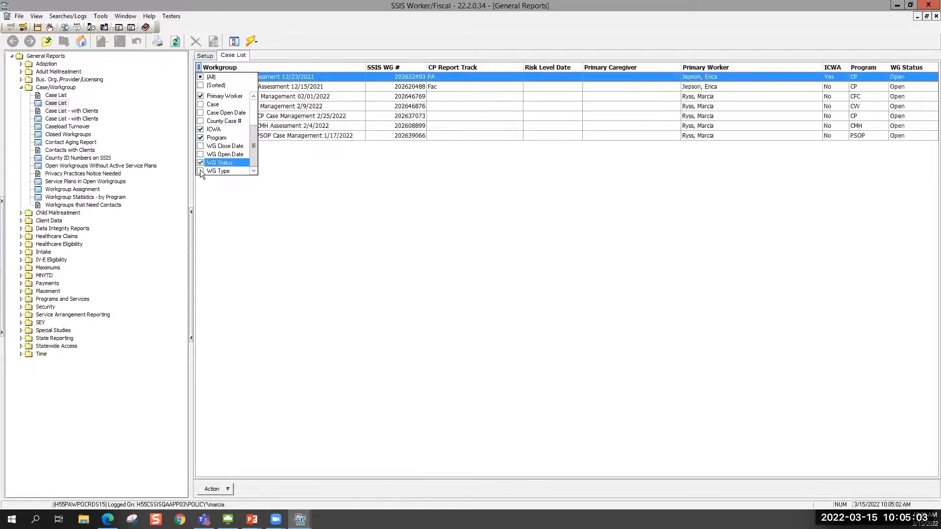
click(200, 171)
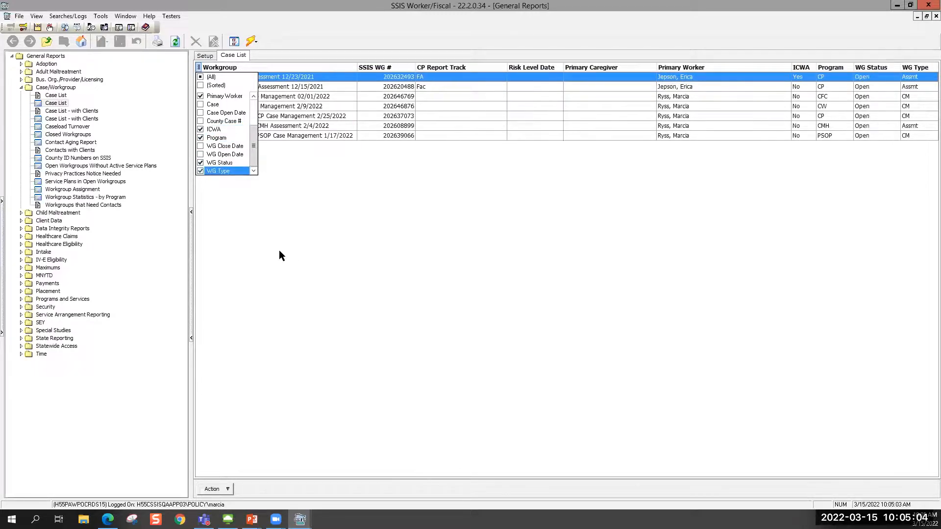
click(307, 264)
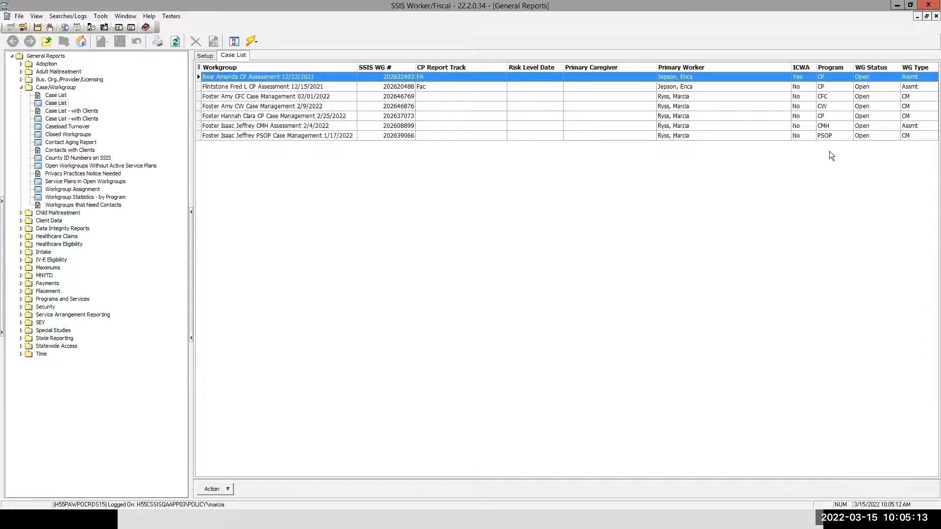
Step: Examine the grid options available for the Program and CP Report Track columns
right_click(832, 71)
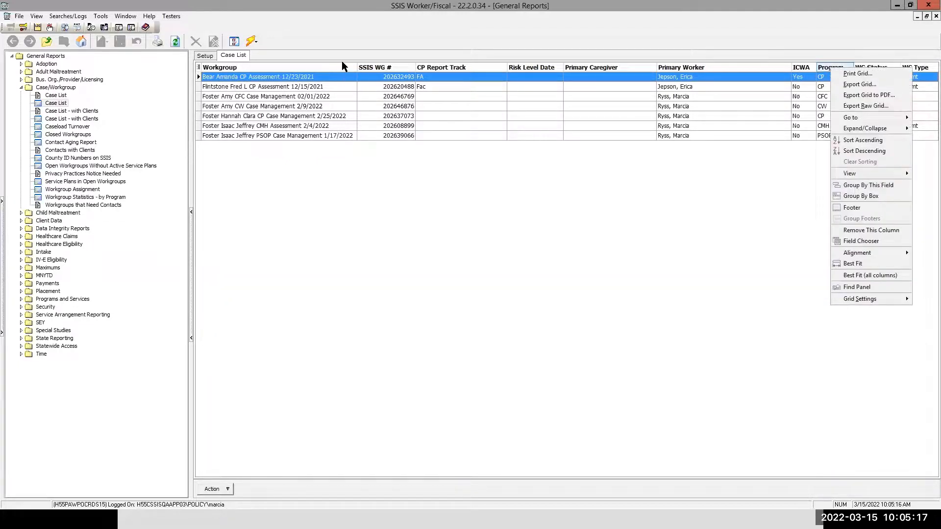
click(482, 66)
right_click(482, 70)
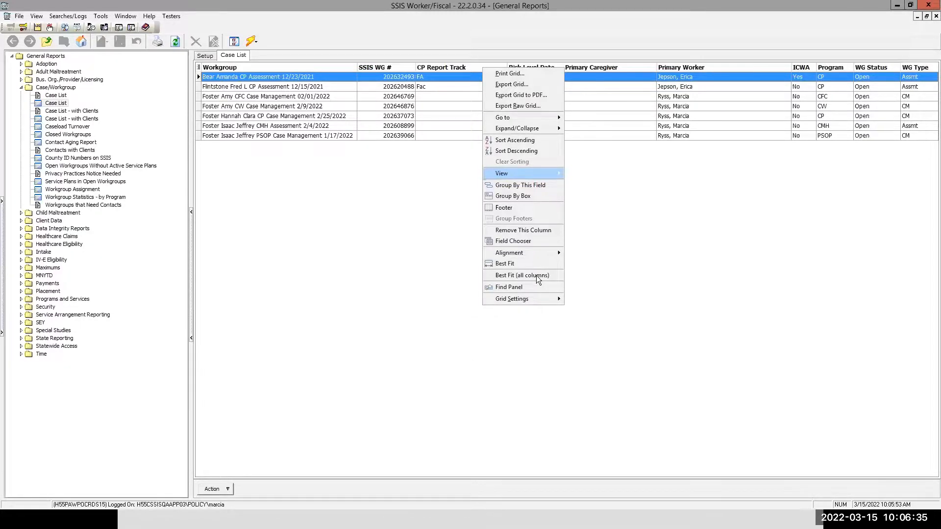
key(alt+Tab)
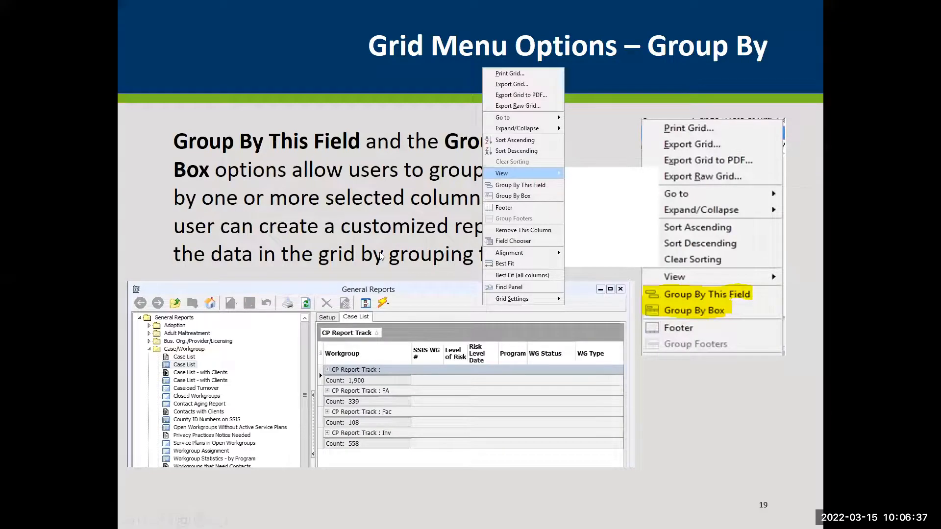
key(Right)
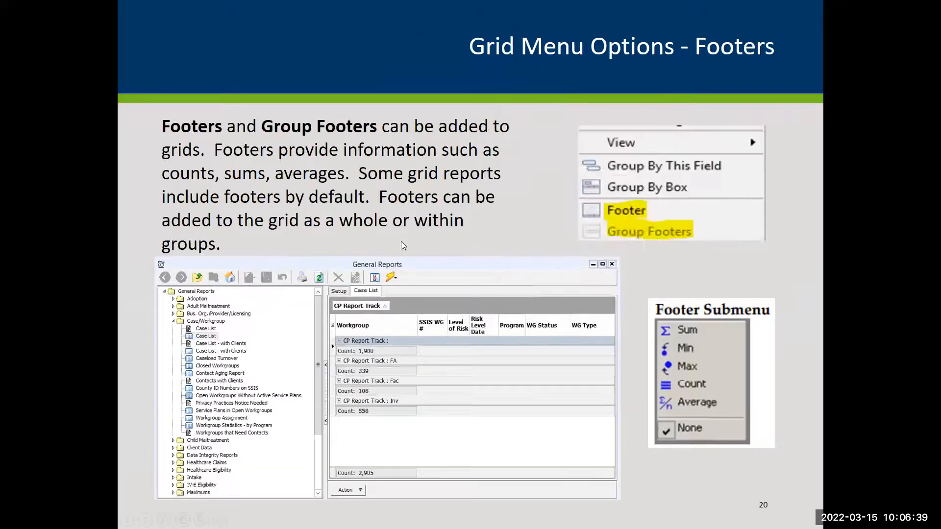
key(Left)
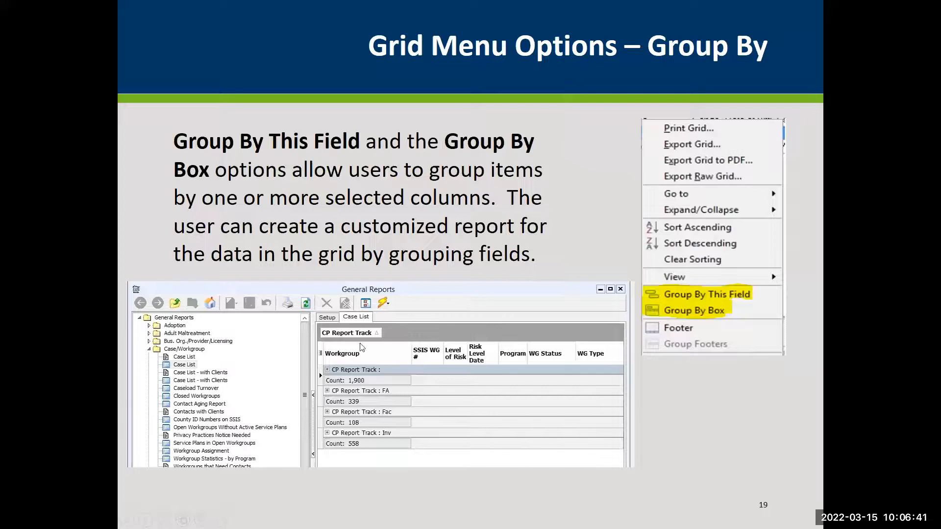
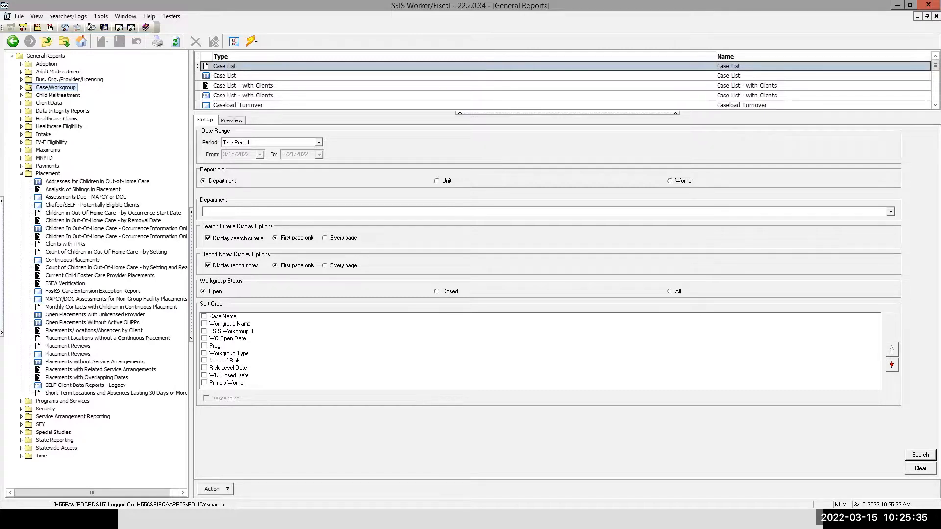
Step: Open the Continuous Placements report and set it to report on Unit, with all programs checked and placements lasting 1 day or more
click(52, 261)
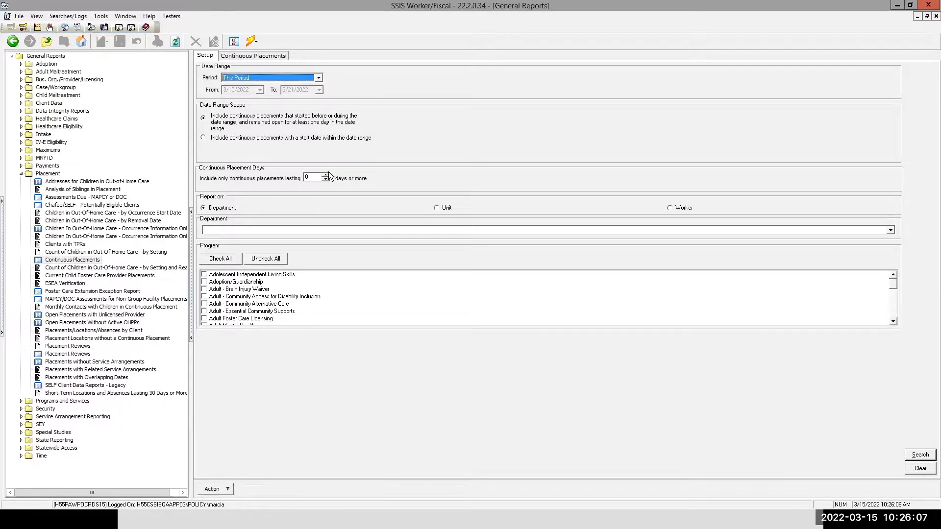
click(436, 208)
click(214, 208)
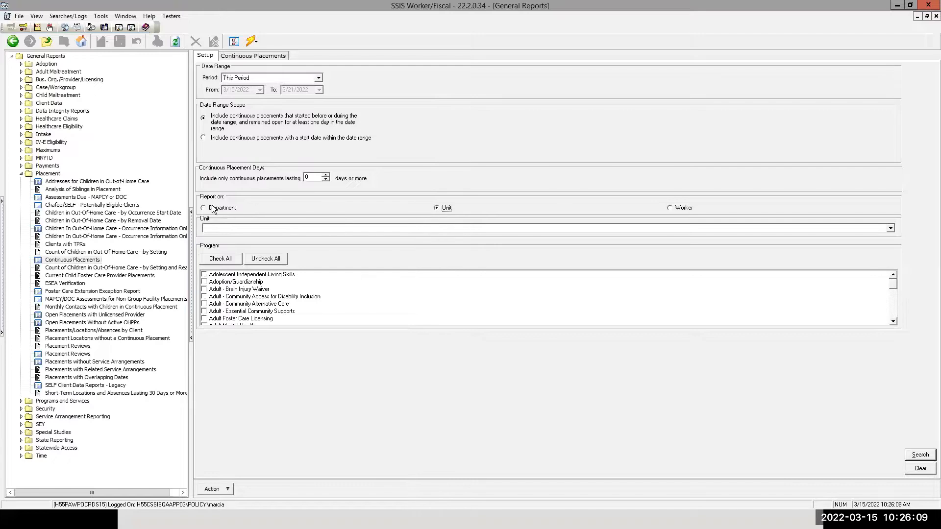
click(439, 208)
click(218, 261)
click(326, 175)
Step: Set the Continuous Placements report's period to Today and run the search
click(268, 76)
text(Tod)
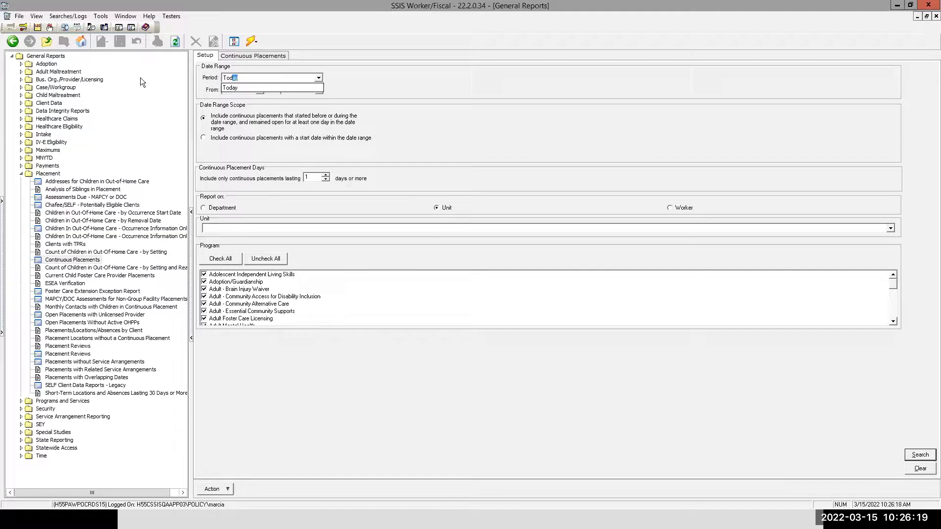
text(ay)
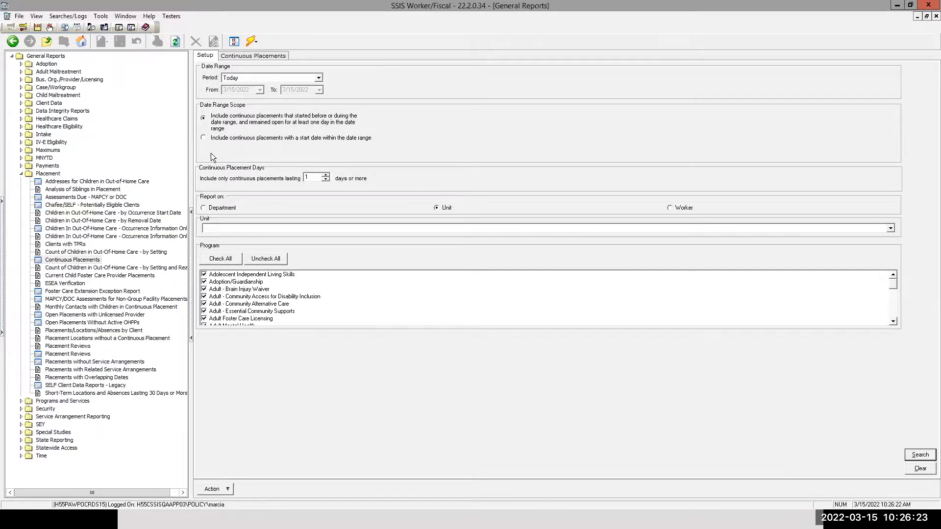
click(915, 456)
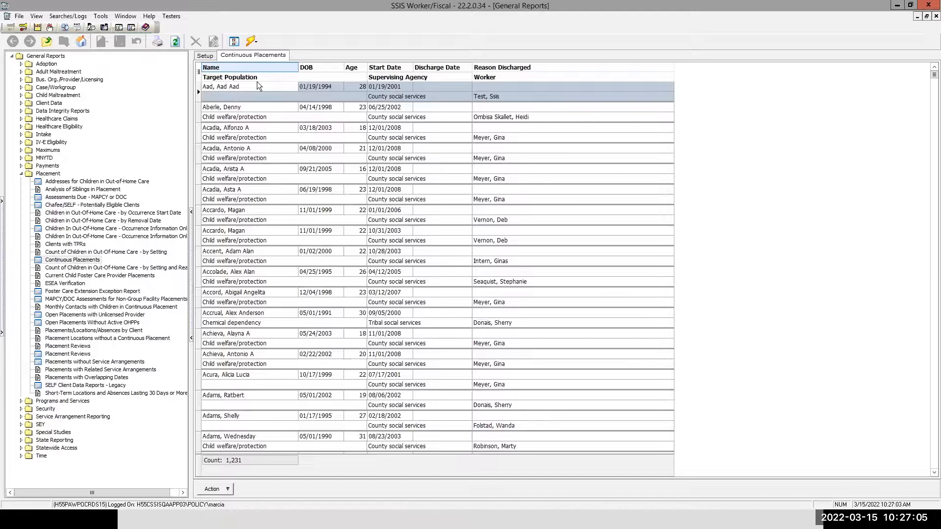
Step: Move the Target Population, Supervising Agency and Worker columns into the first header row, following Reason Discharged
drag(257, 77, 865, 58)
drag(303, 78, 672, 67)
drag(234, 78, 675, 66)
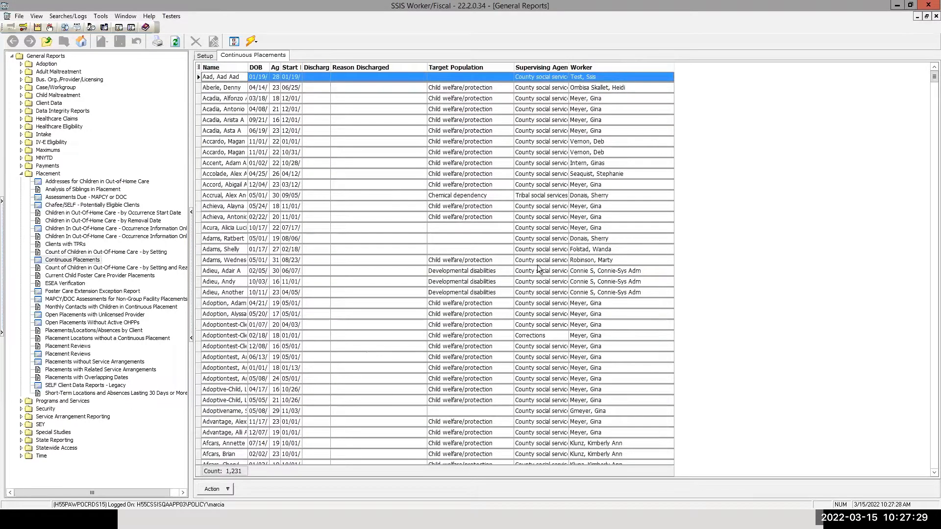
Step: Examine the list of columns that can be added to the Continuous Placements grid
click(198, 67)
scroll(332, 115, down, 1)
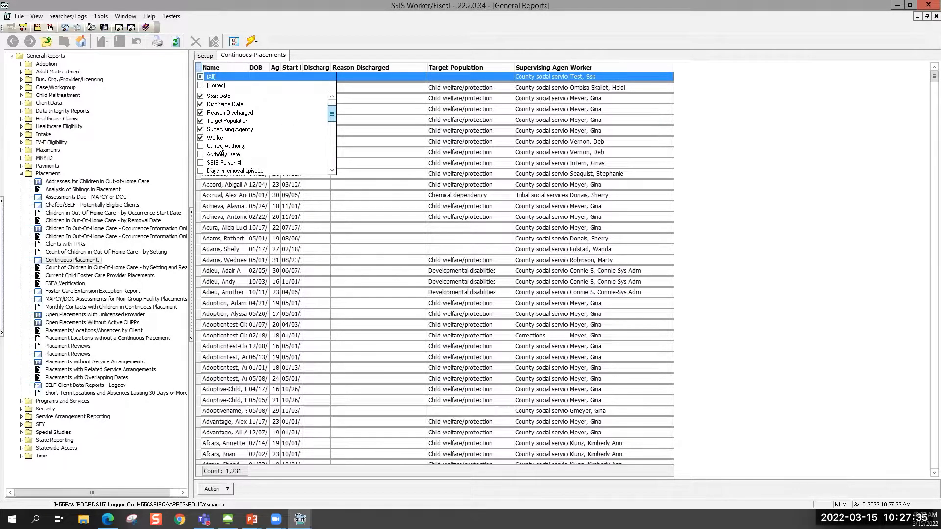
scroll(297, 157, down, 1)
drag(333, 122, 331, 166)
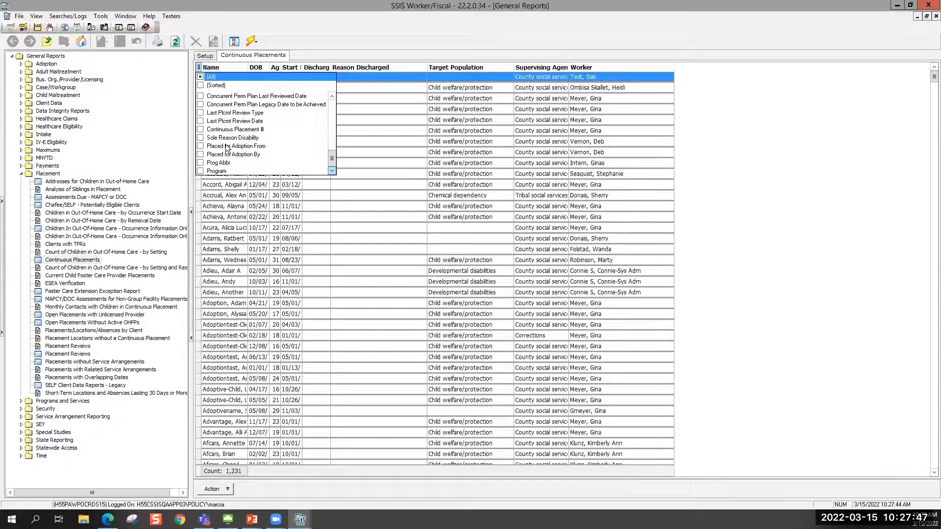
scroll(293, 146, up, 3)
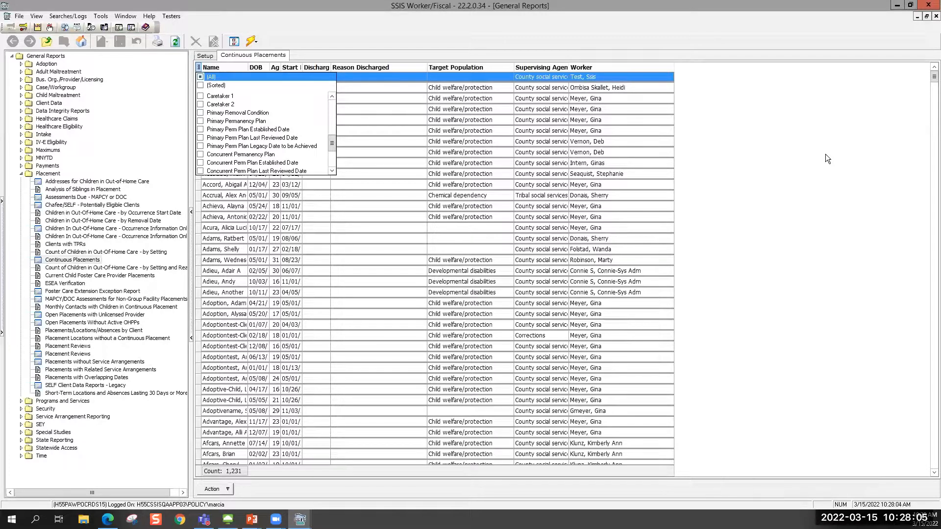
key(alt+Tab)
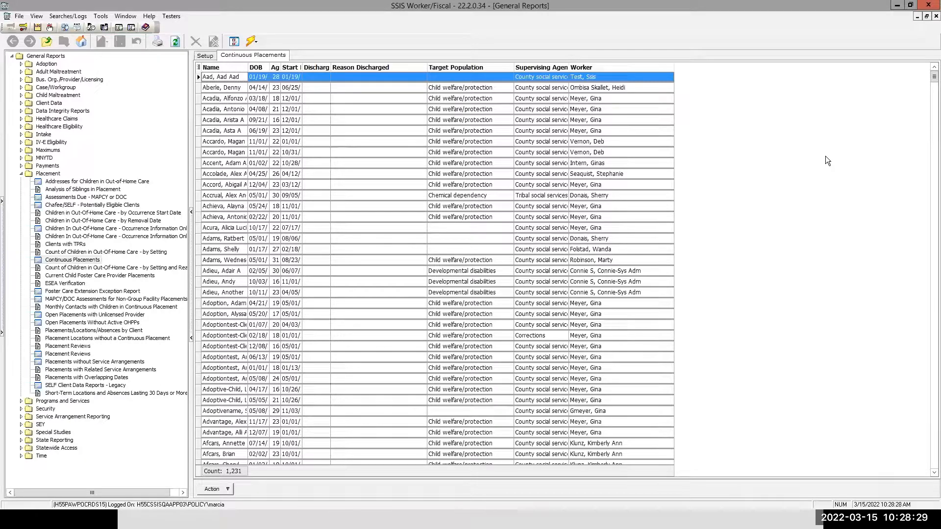
Step: Expand the MNYTD general reports folder and open the MNYTD IL Service Search
click(19, 178)
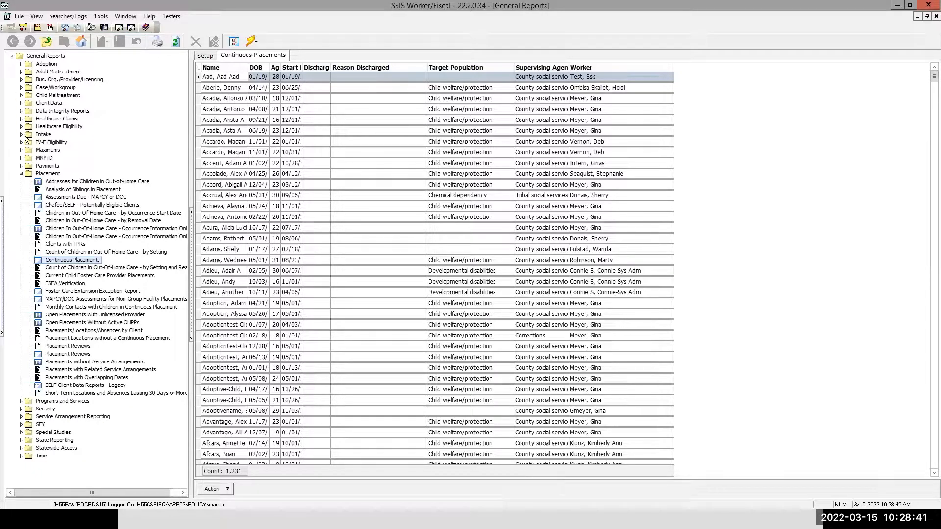
click(21, 158)
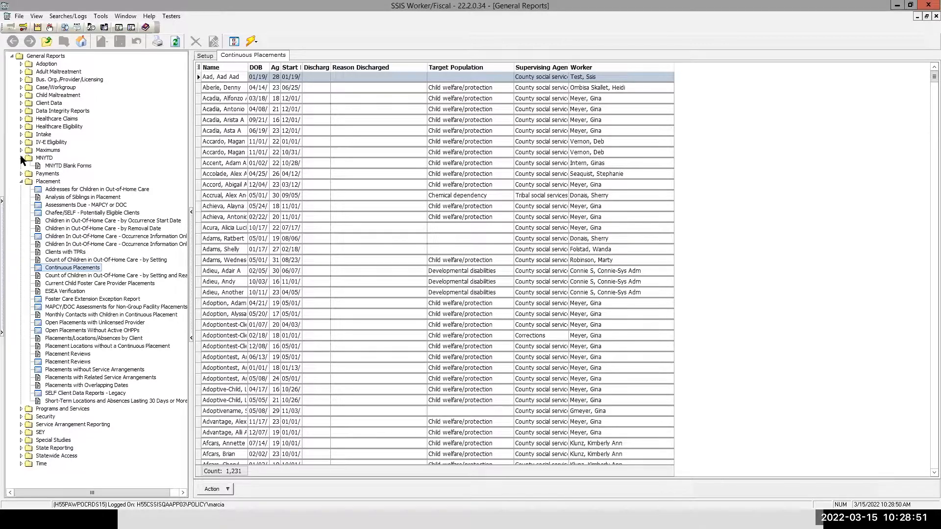
click(73, 19)
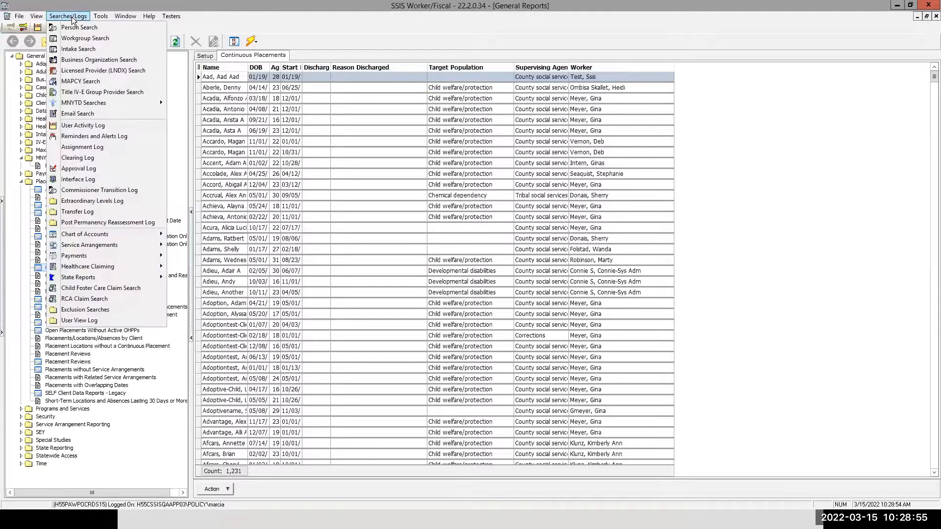
mouse_move(111, 104)
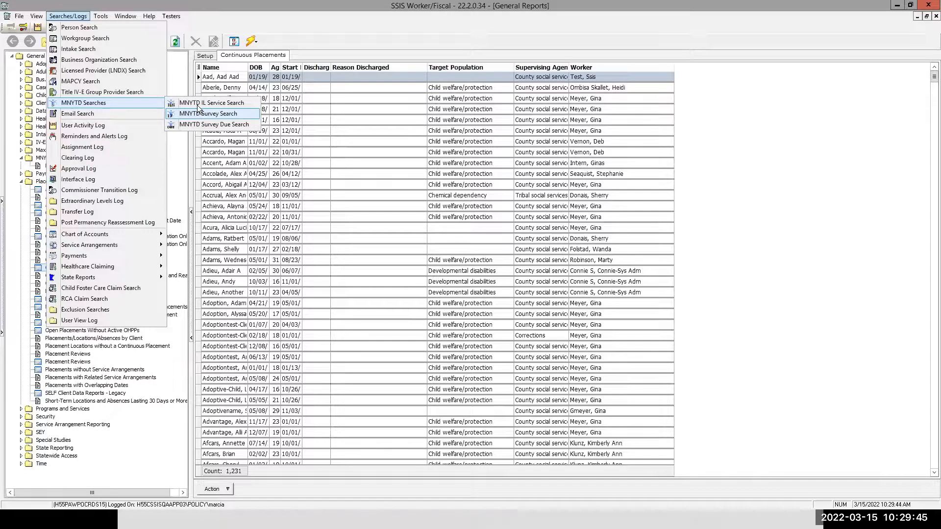
click(197, 103)
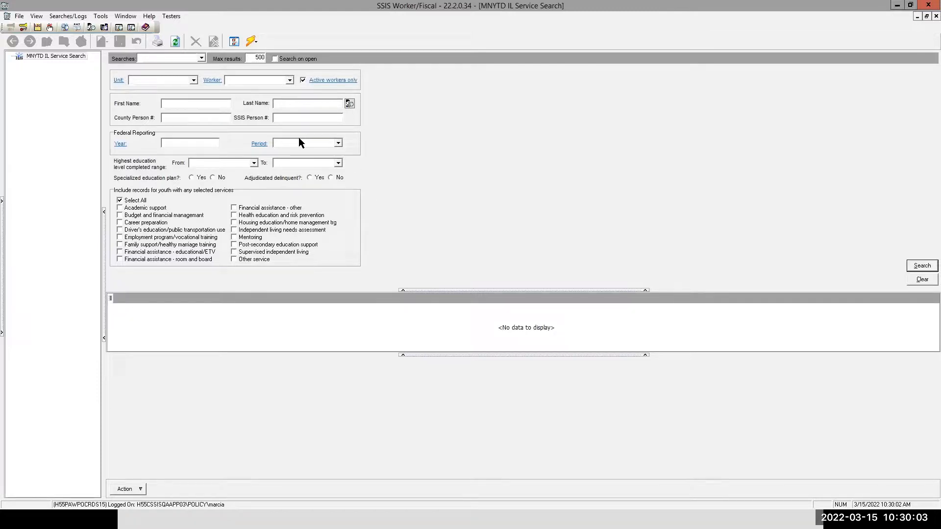
Step: Turn off the active-workers-only restriction and try selecting the individual youth services one by one as search criteria
click(302, 80)
click(233, 261)
click(233, 208)
click(234, 216)
click(234, 223)
click(234, 229)
click(233, 237)
click(234, 244)
click(234, 252)
click(120, 259)
click(119, 252)
click(120, 245)
click(120, 237)
click(119, 230)
click(120, 222)
click(120, 207)
Step: Set the youth services criteria to Select All and run the MNYTD IL Service Search
click(121, 201)
click(122, 201)
click(121, 201)
click(916, 267)
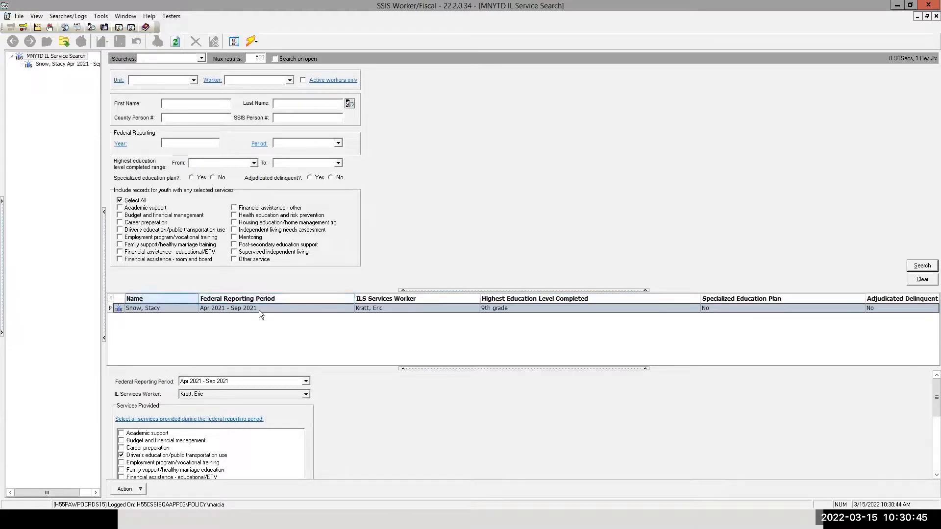
Step: Examine the columns available for the MNYTD IL Service Search results grid
click(109, 298)
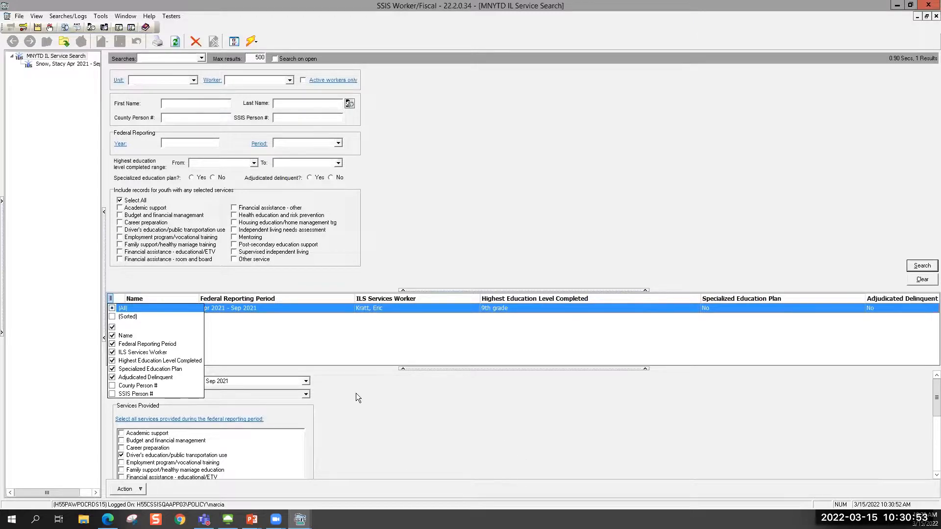
click(210, 394)
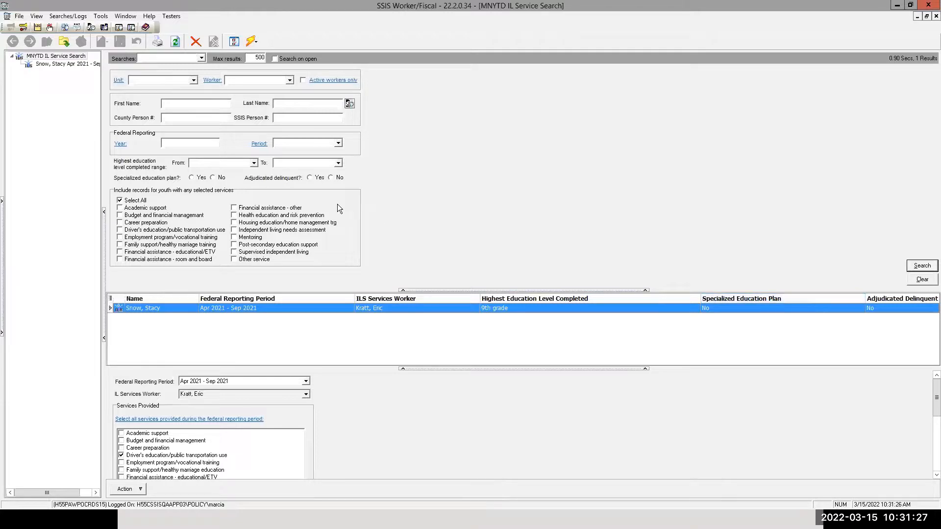
Step: Start exporting the search results grid and choose Desktop on H55-1834012 as the save location
right_click(313, 299)
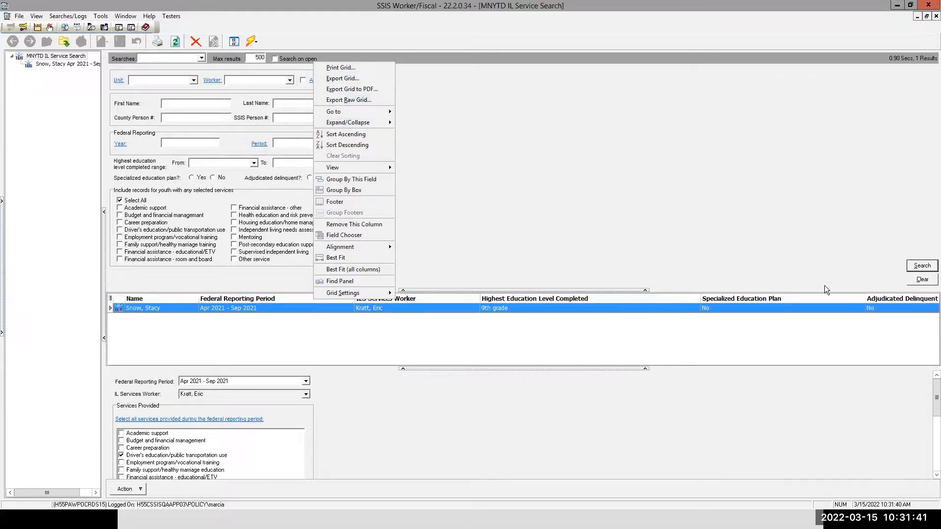
click(340, 77)
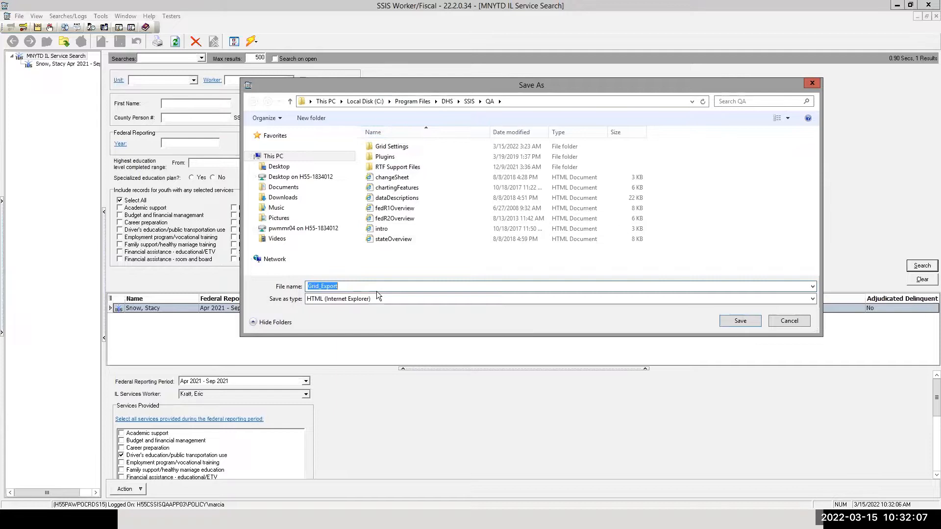
click(281, 179)
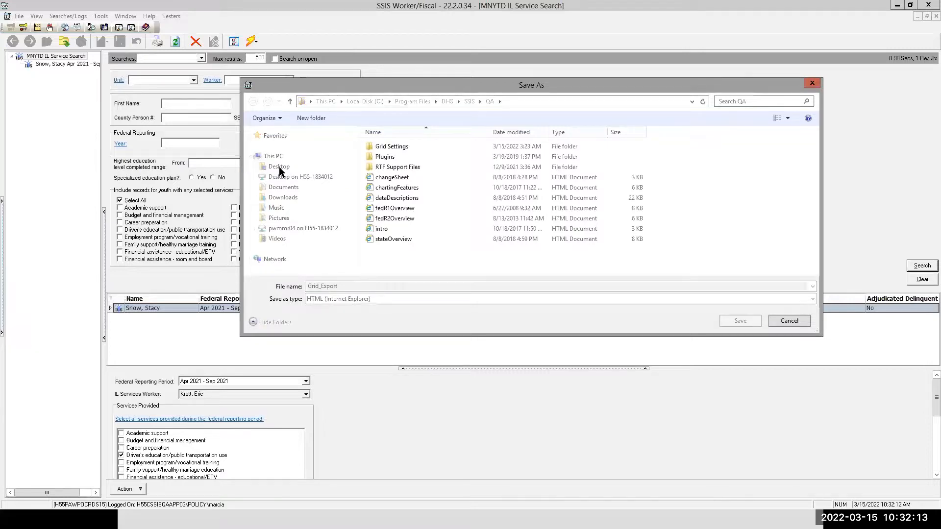
click(310, 177)
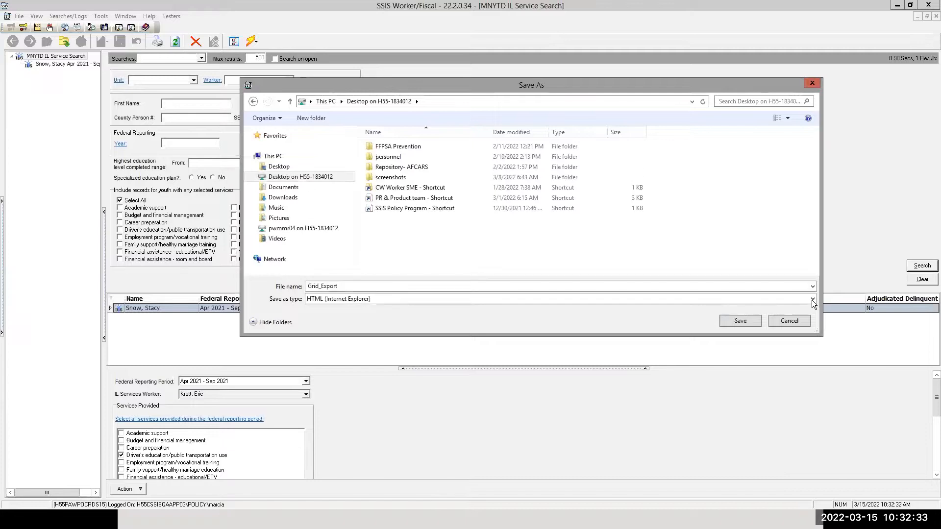
Step: Set the export type to Microsoft Excel, name the file Grid_Export - d and save it
click(811, 300)
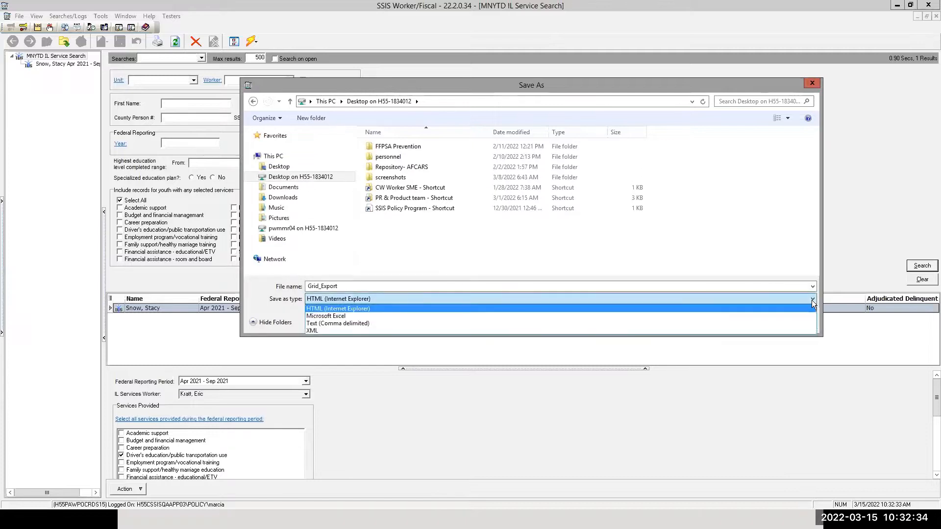
click(337, 316)
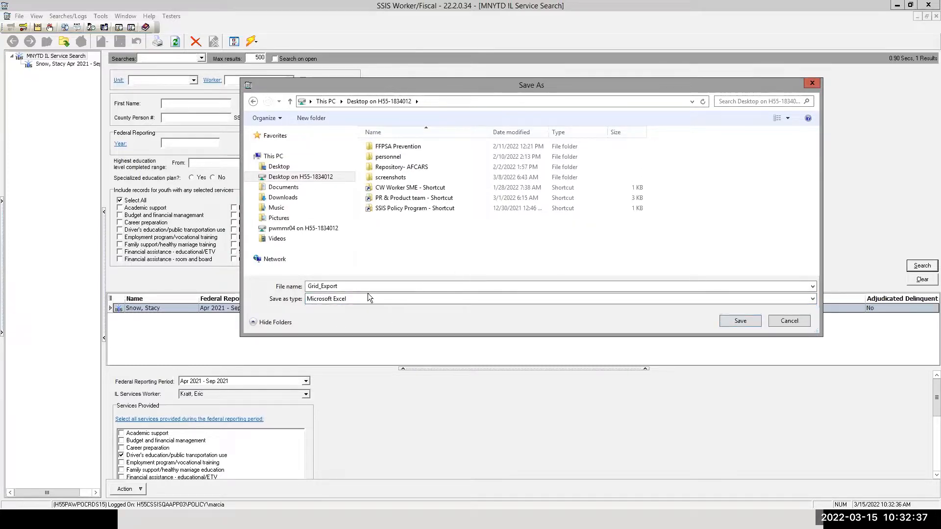
double_click(343, 286)
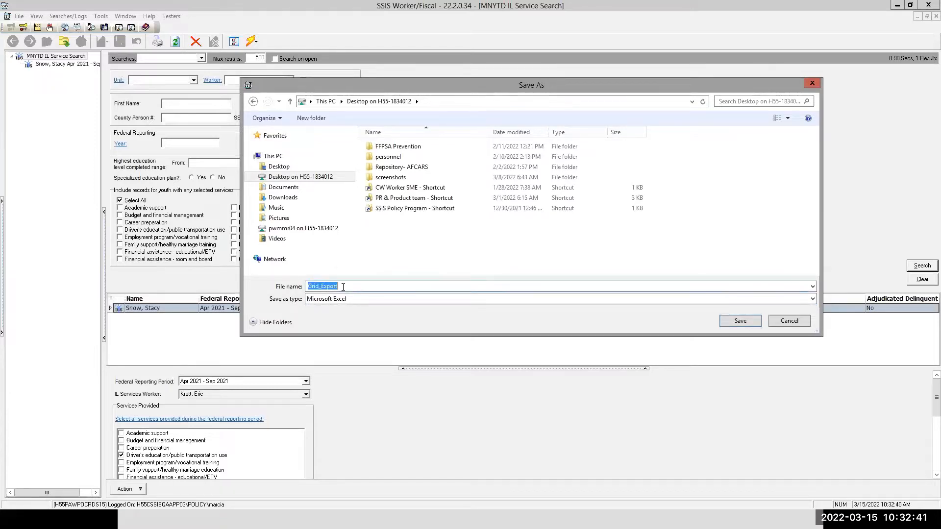
click(343, 287)
text(- B)
key(Return)
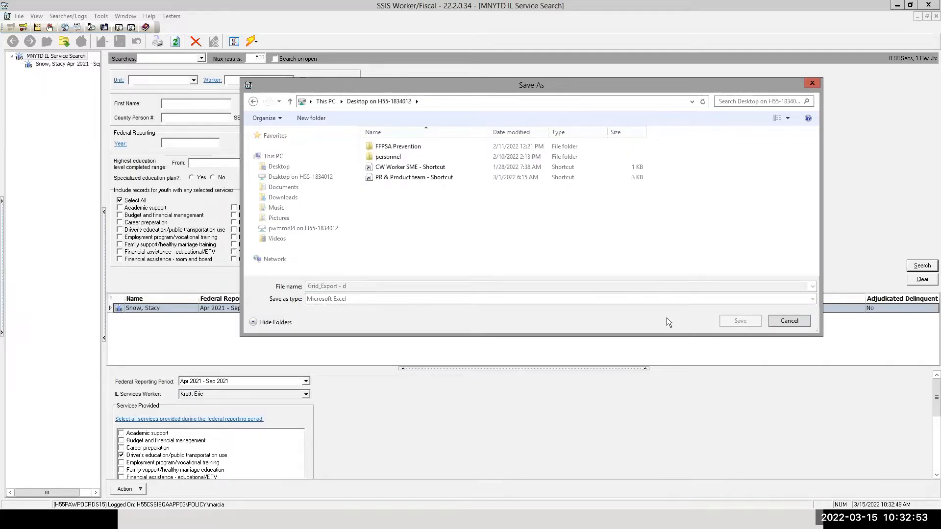
Step: Keep the file name Grid_Export - d and finish saving the Excel export to Desktop on H55-1834012
click(351, 286)
click(744, 319)
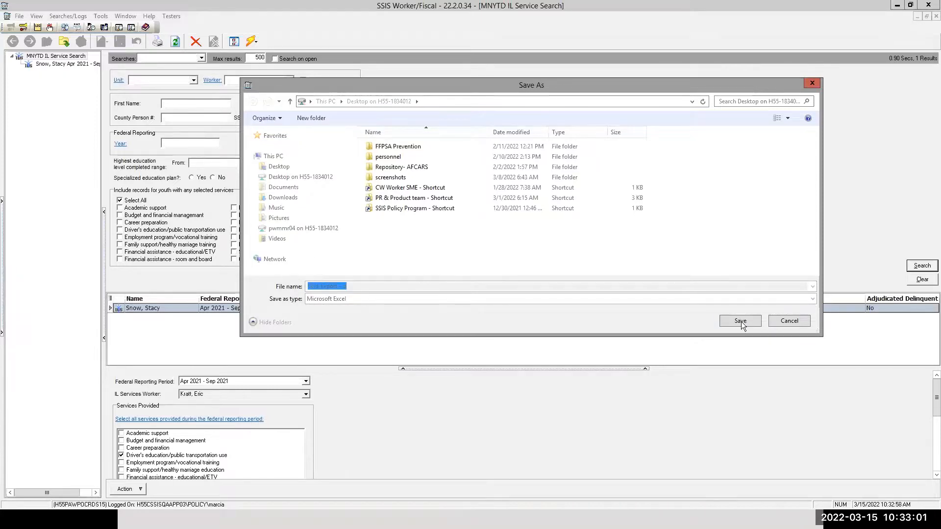
click(740, 321)
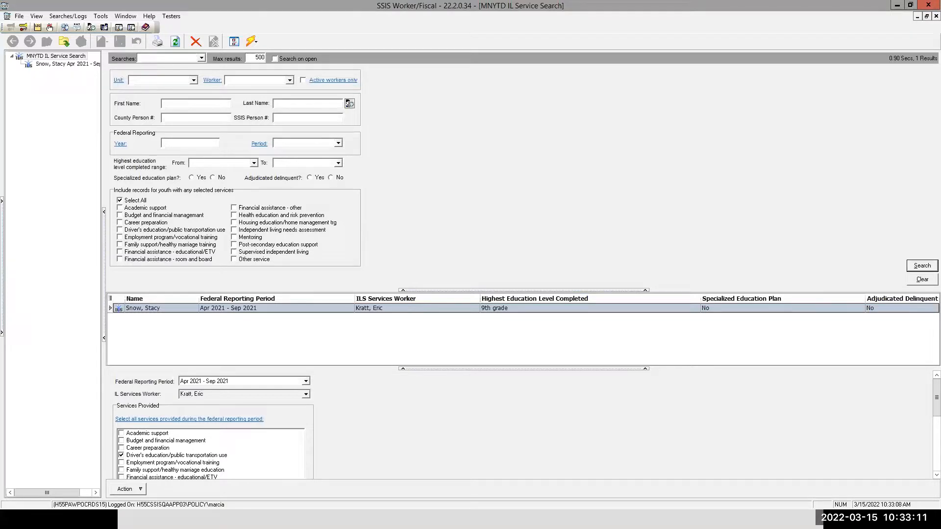
Step: End the running slide show and minimise the PowerPoint and SSIS windows to reveal the desktop
click(929, 5)
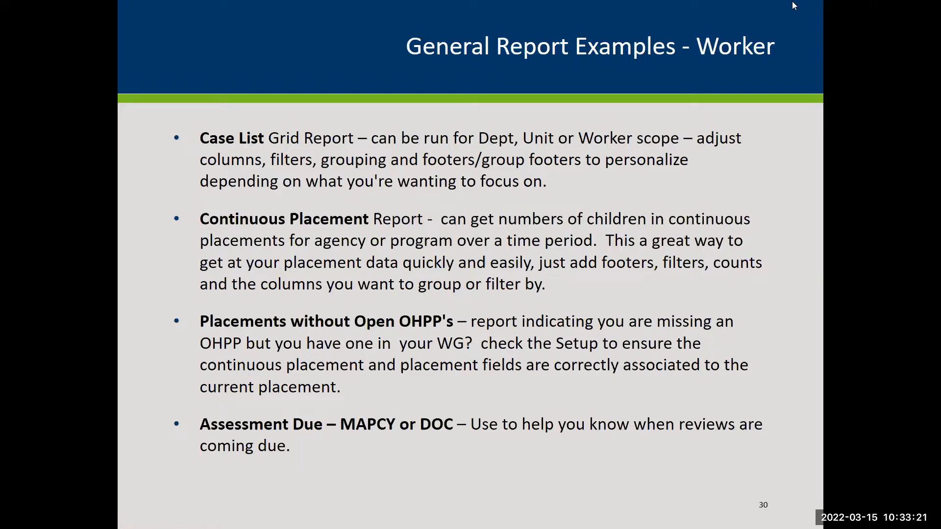
key(Escape)
click(899, 7)
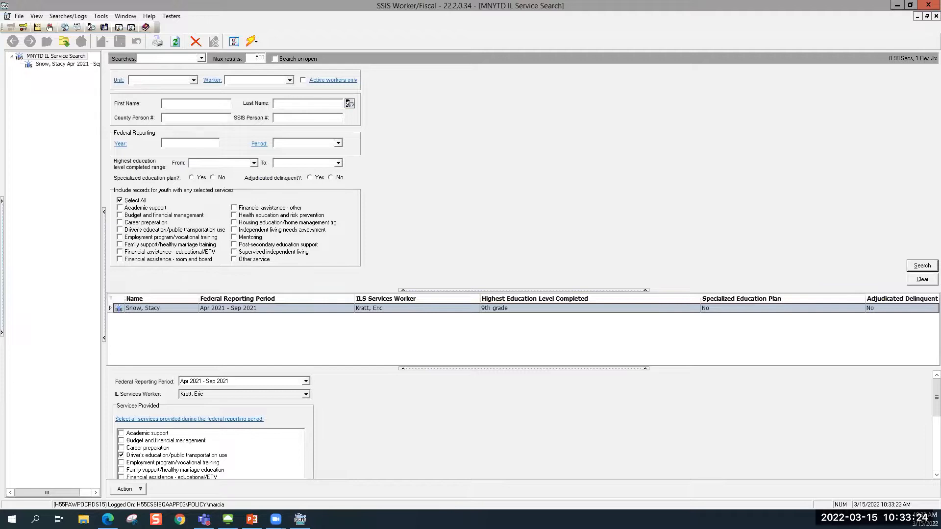
click(898, 5)
drag(785, 160, 97, 227)
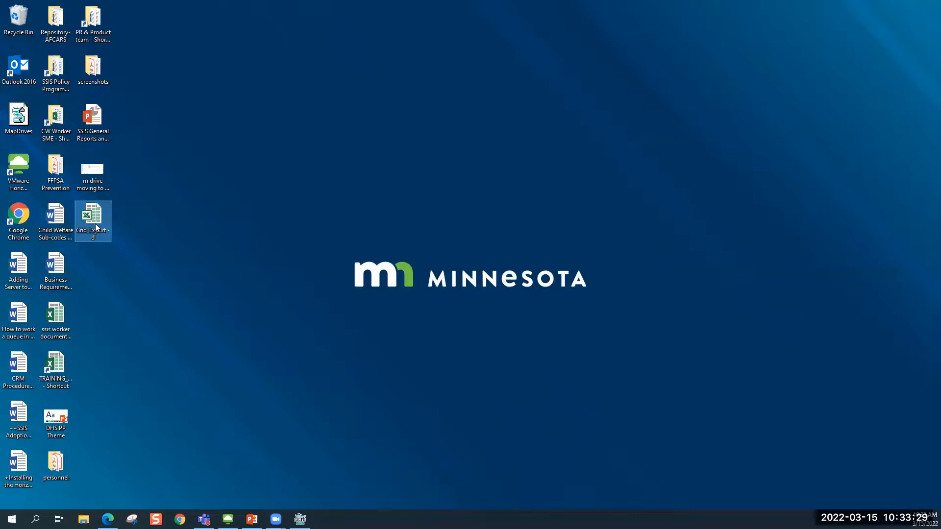
Step: Open the exported Grid_Export - d workbook from the desktop, review its columns and minimise Excel
double_click(96, 227)
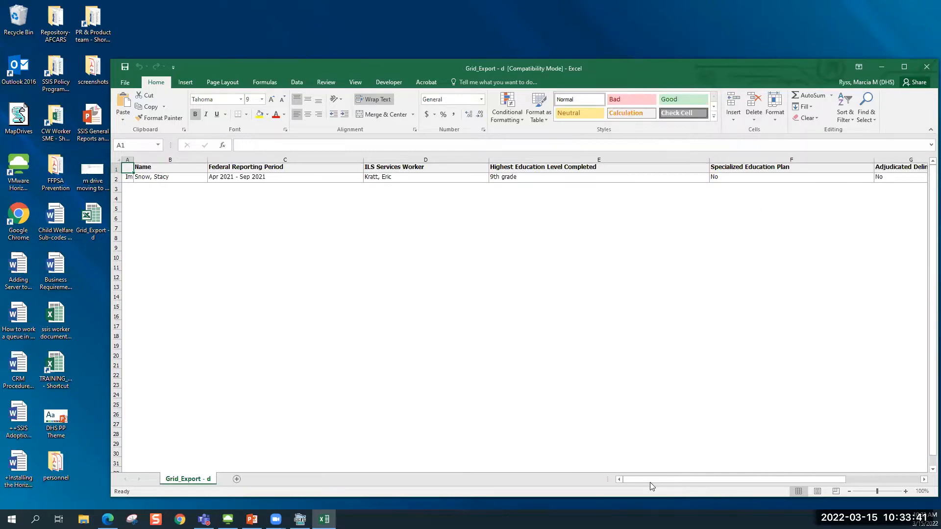
drag(652, 477, 287, 501)
click(880, 68)
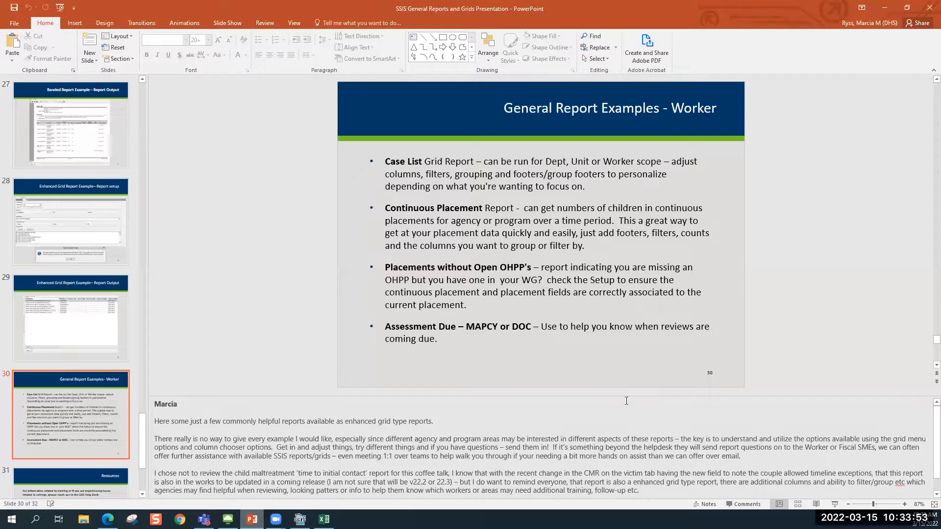
Step: Go to the Resources slide (31) in the PowerPoint presentation and start the slide show from it
scroll(60, 428, down, 3)
click(59, 368)
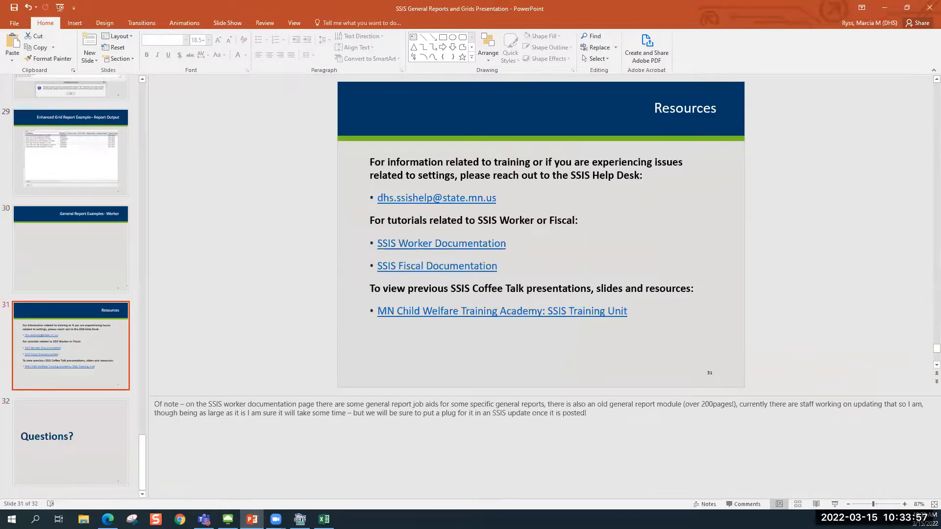
click(836, 504)
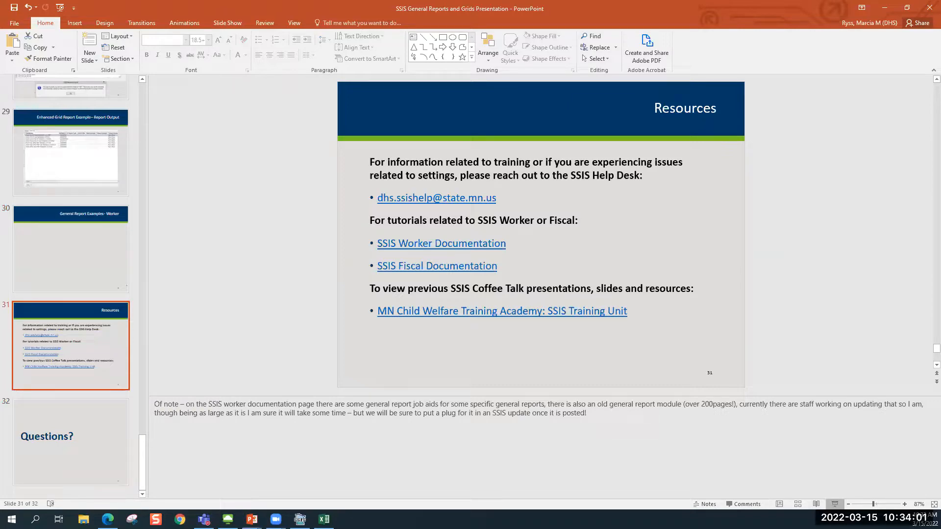